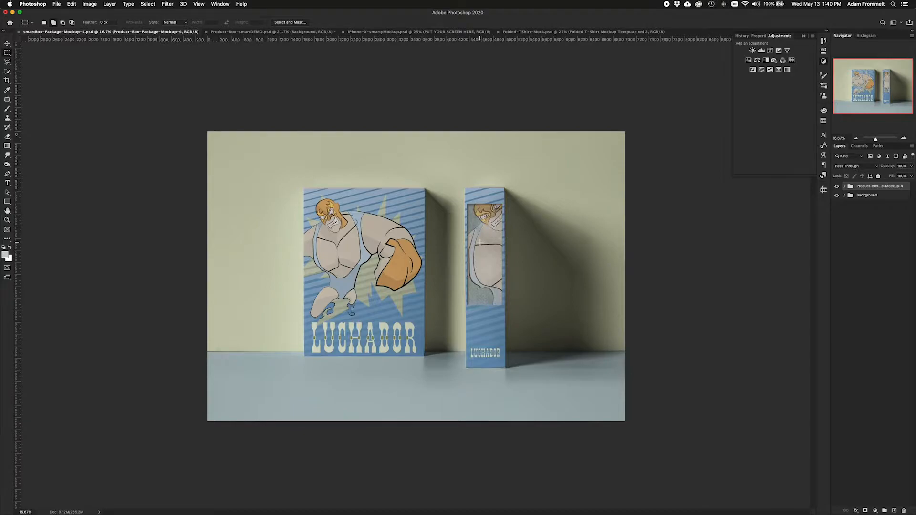
# Switch to the Product-Box-smartDEMO.psd document and hide the product box mockup group so only the Background group is shown.
pyautogui.click(282, 33)
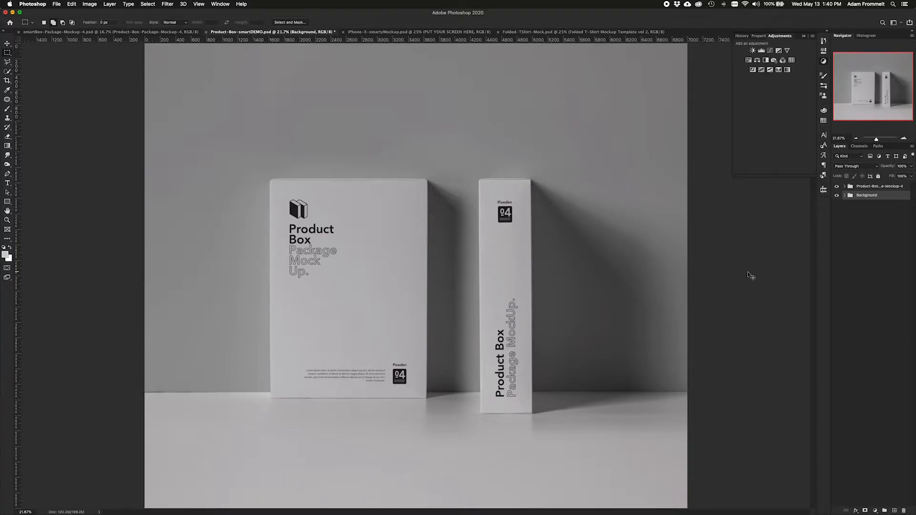
pyautogui.press('super+minus')
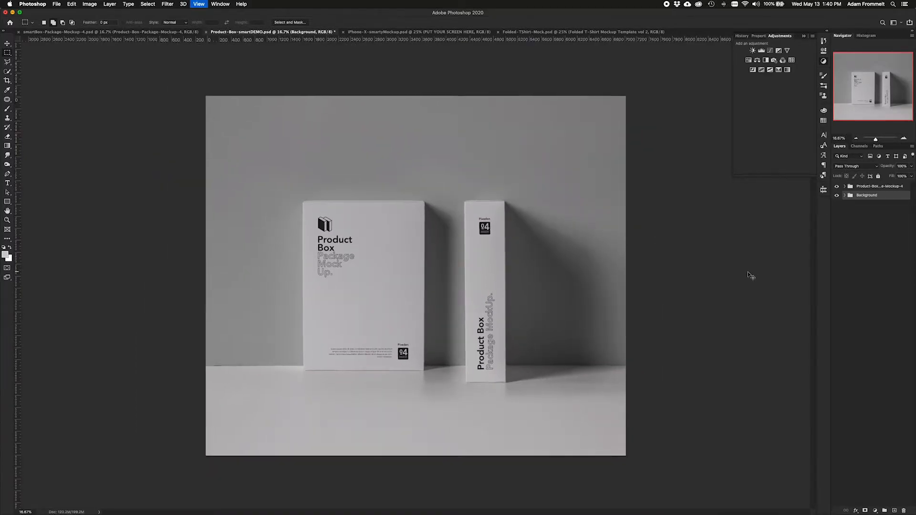
pyautogui.press('super+plus')
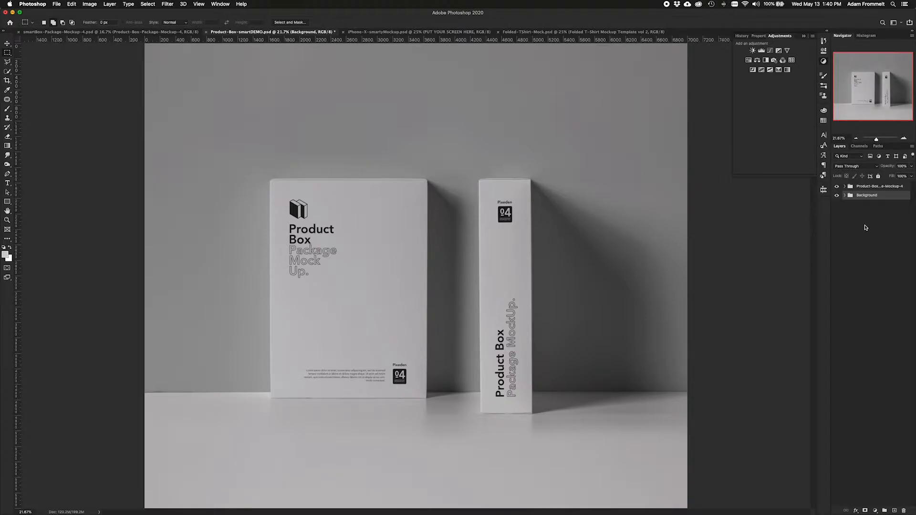
pyautogui.moveTo(837, 187); pyautogui.dragTo(836, 201)
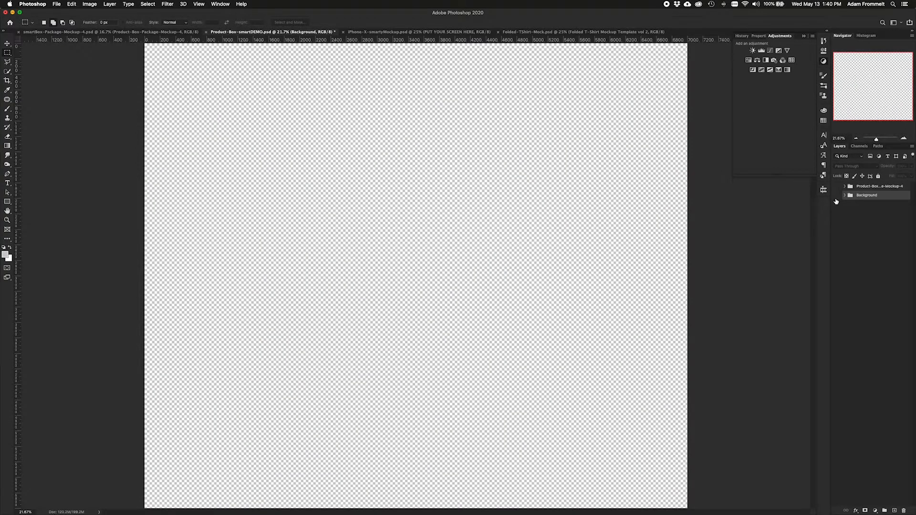
pyautogui.click(838, 195)
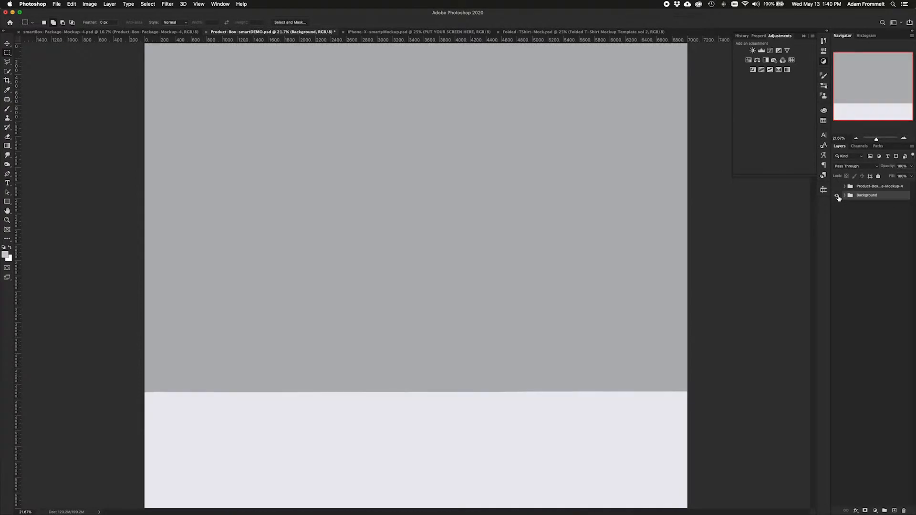
# Examine the Wall COLOR and Floor COLOR layers in the Background group by switching their visibility off and on separately.
pyautogui.click(845, 196)
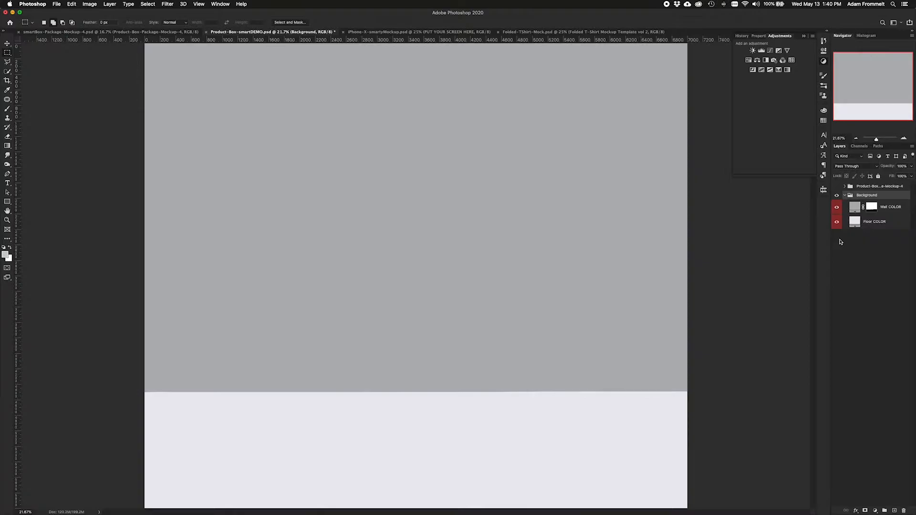
pyautogui.click(837, 221)
pyautogui.click(838, 209)
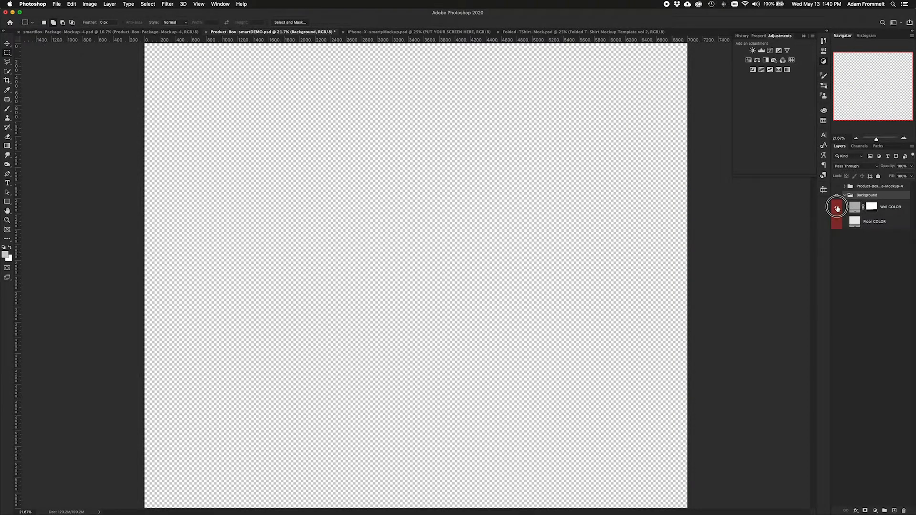
pyautogui.click(838, 208)
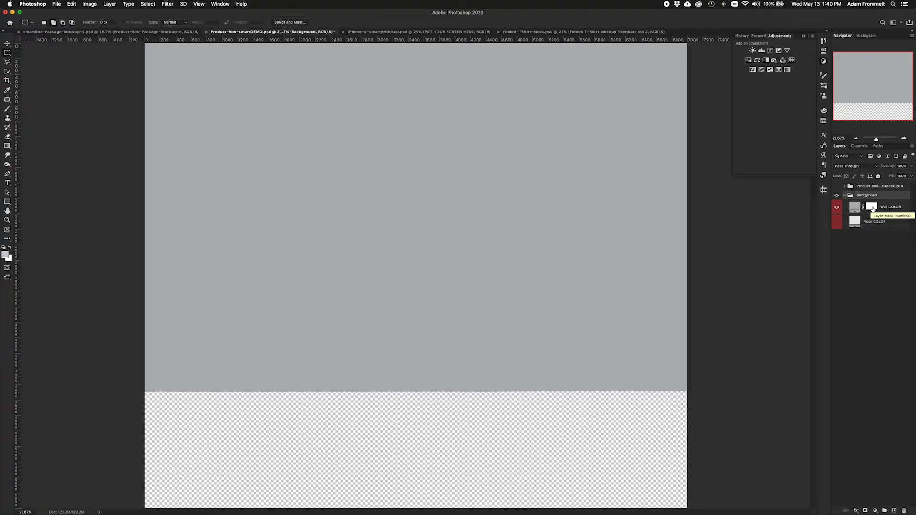
pyautogui.click(836, 223)
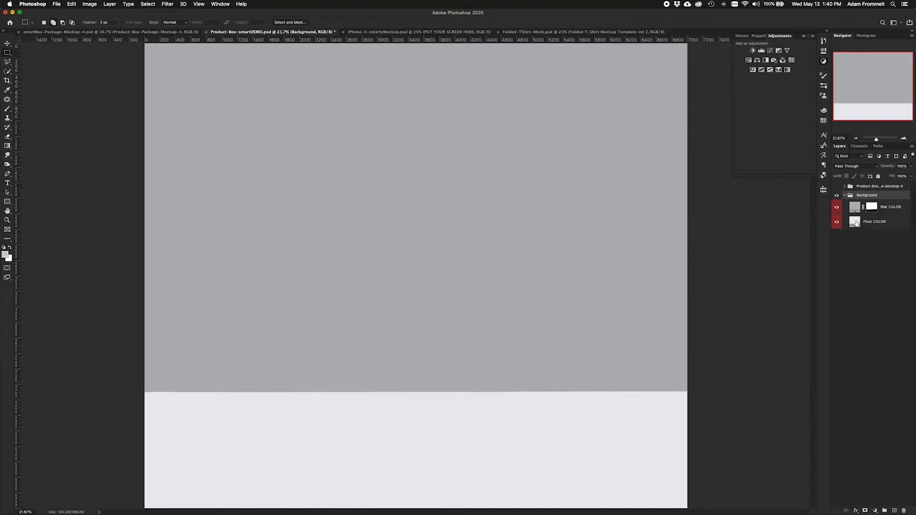
pyautogui.click(845, 195)
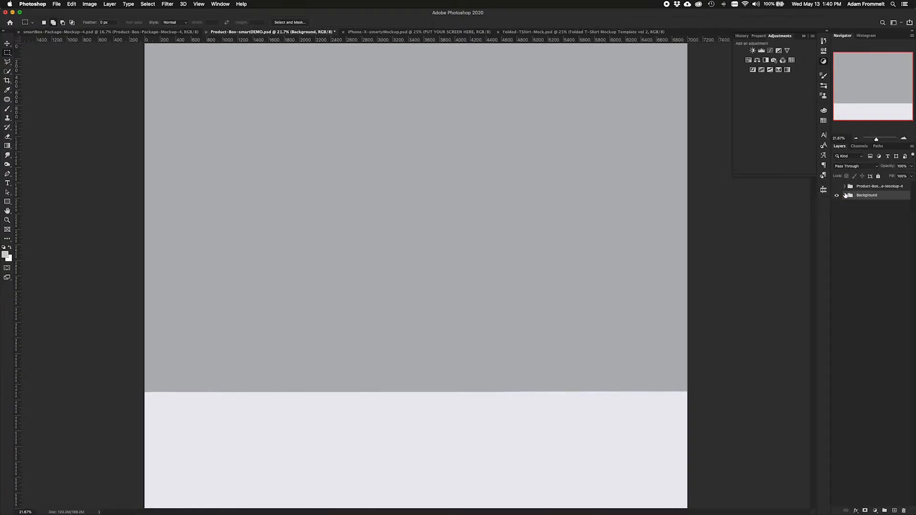
# Expand the product box mockup group and reveal the Background, Lateral Face Box, Front Face Box and overlay groups one by one.
pyautogui.click(837, 187)
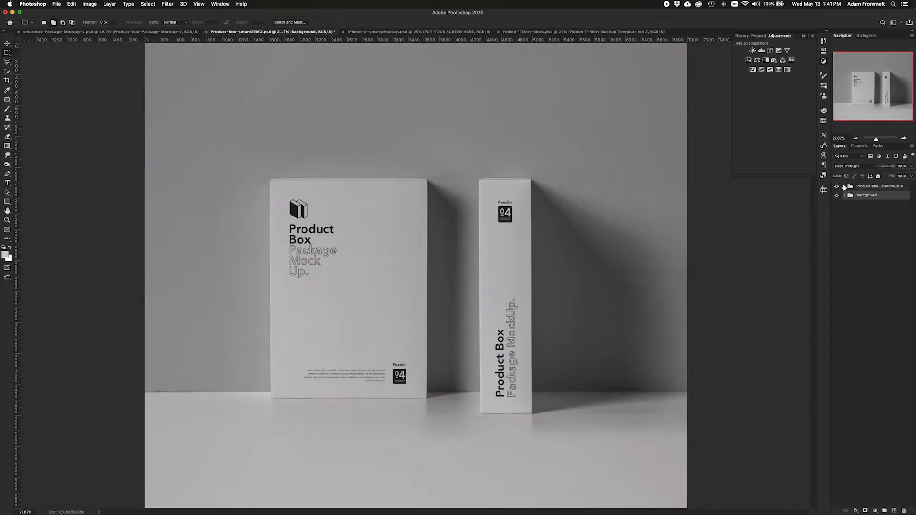
pyautogui.click(844, 186)
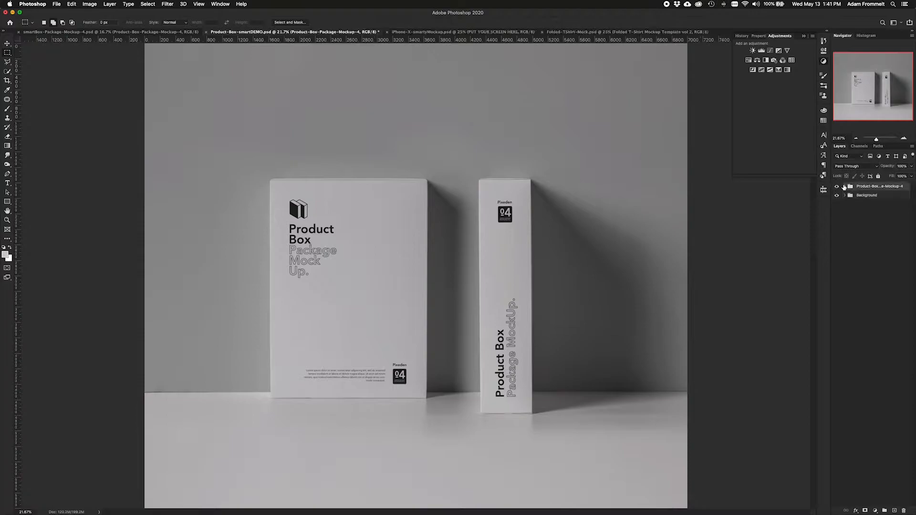
pyautogui.click(844, 187)
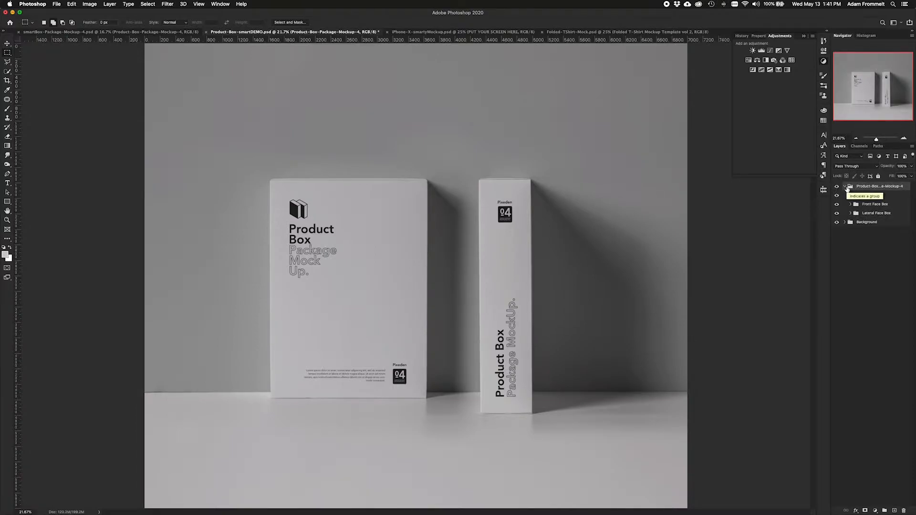
pyautogui.moveTo(837, 196); pyautogui.dragTo(837, 219)
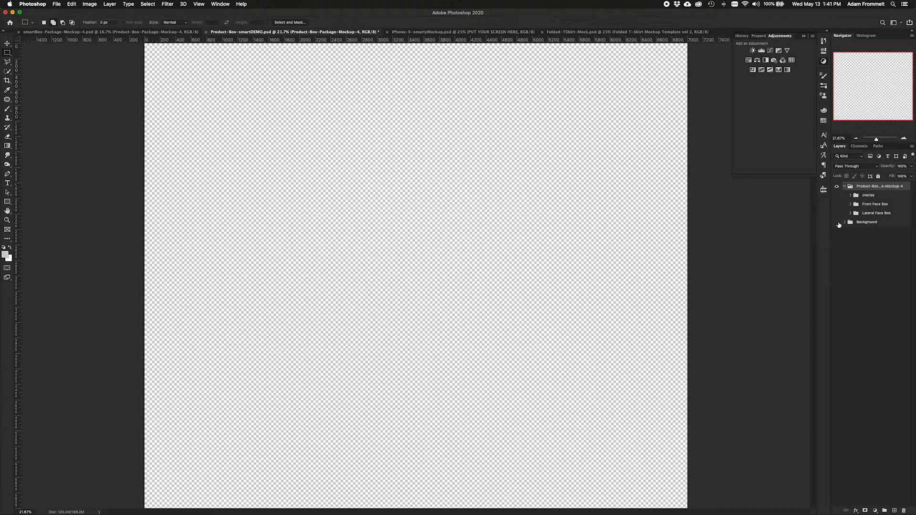
pyautogui.click(836, 222)
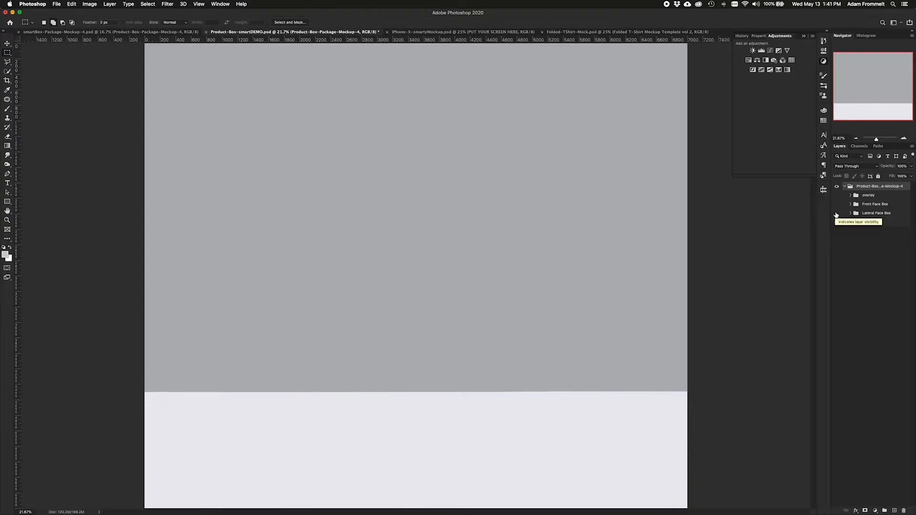
pyautogui.click(837, 213)
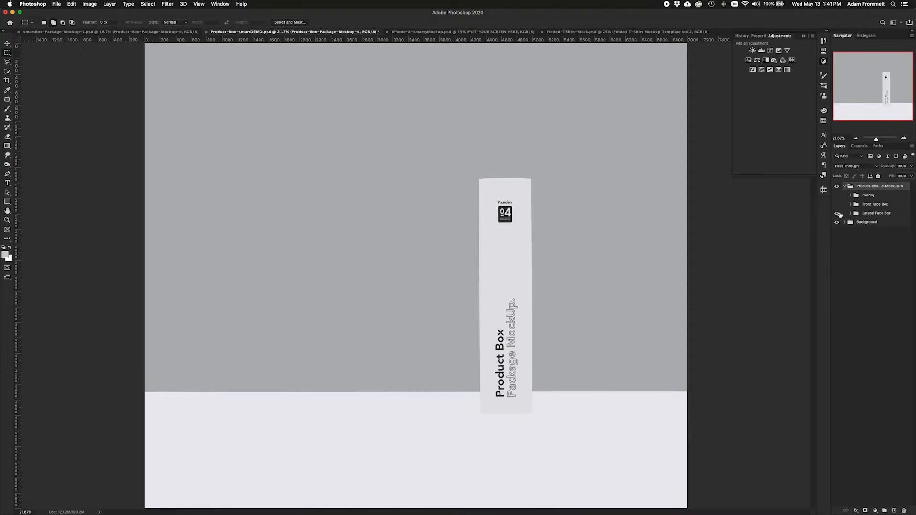
pyautogui.click(837, 204)
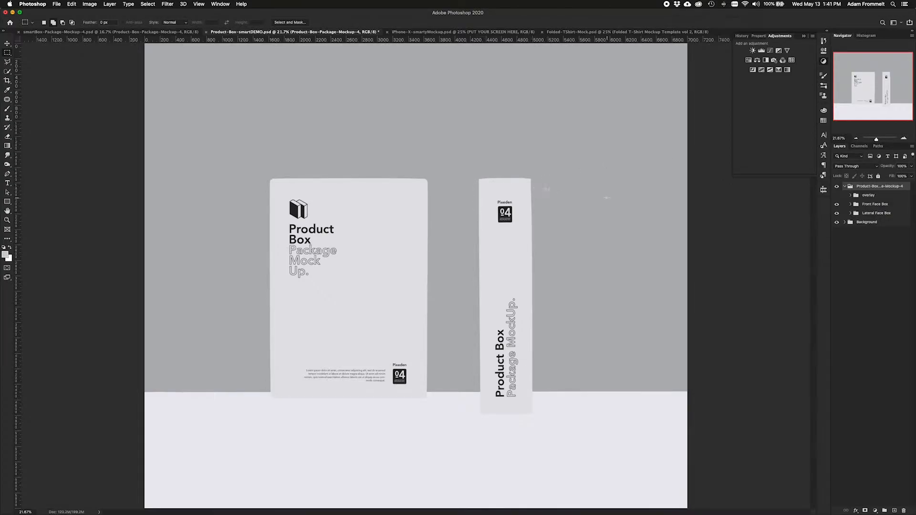
pyautogui.click(837, 197)
# Expand the overlay group, compare the scene with and without the highlight layer, and select the Texture layer.
pyautogui.click(850, 196)
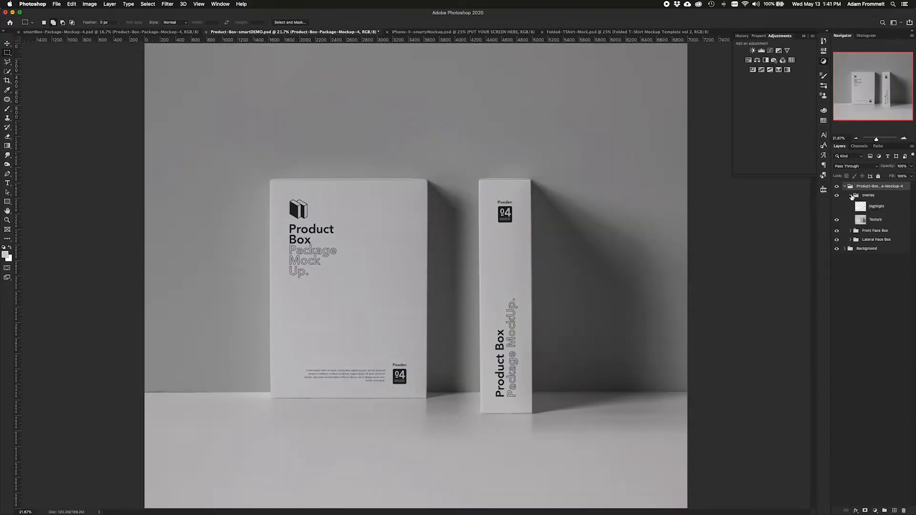
pyautogui.click(836, 207)
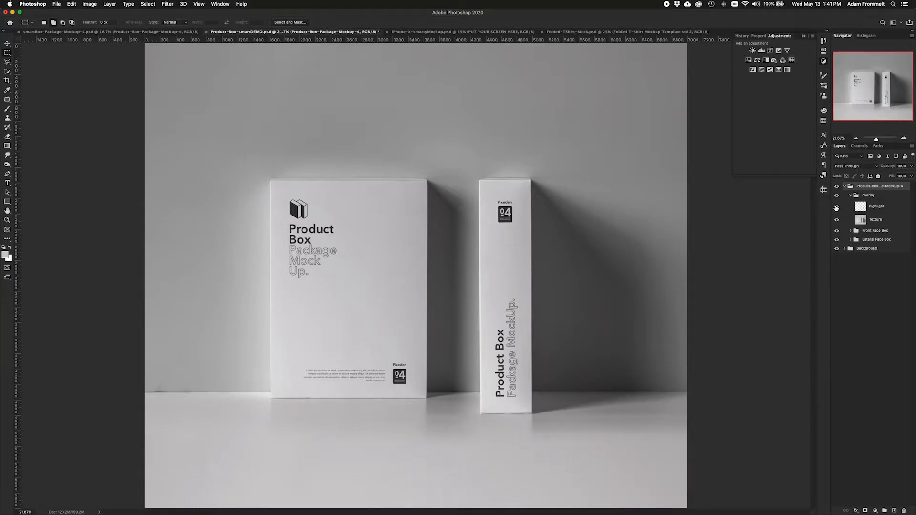
pyautogui.click(836, 207)
pyautogui.click(837, 206)
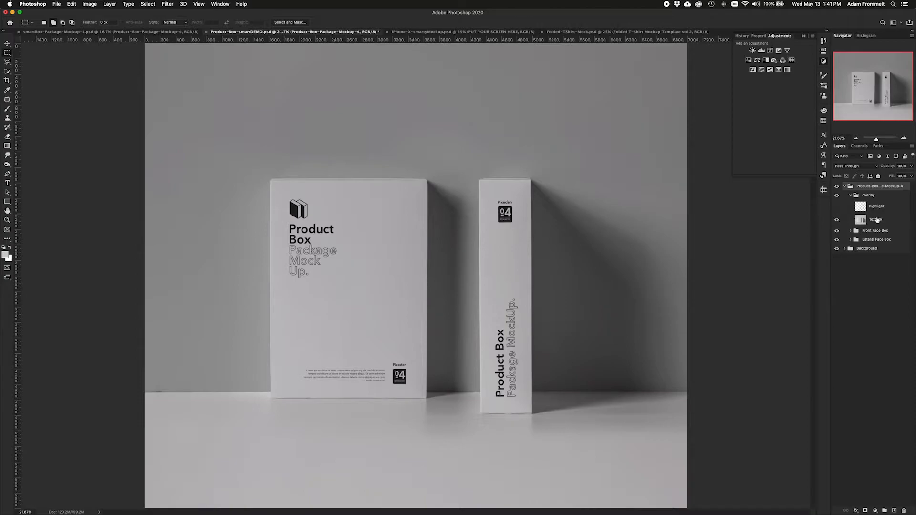
pyautogui.click(890, 221)
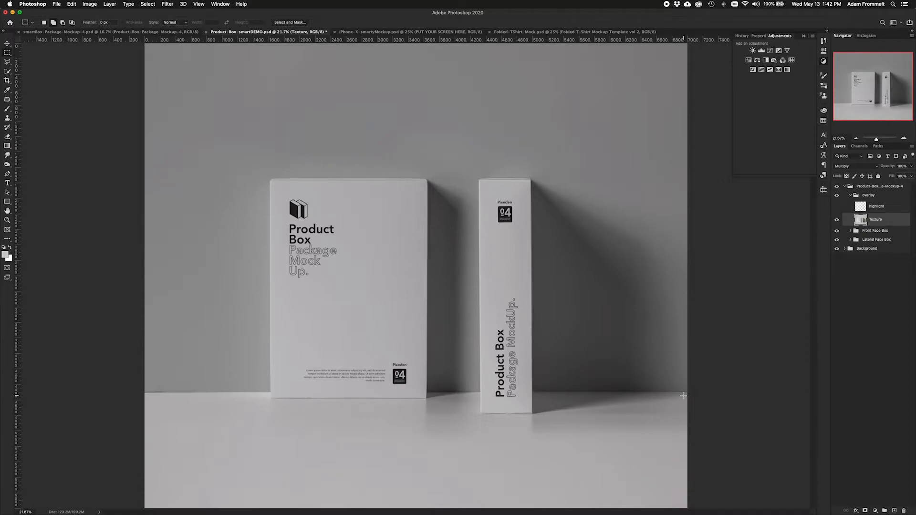
# Examine the highlight layer's effect on the wall and shadow areas using temporary rectangular selections, leaving the layer hidden.
pyautogui.click(837, 207)
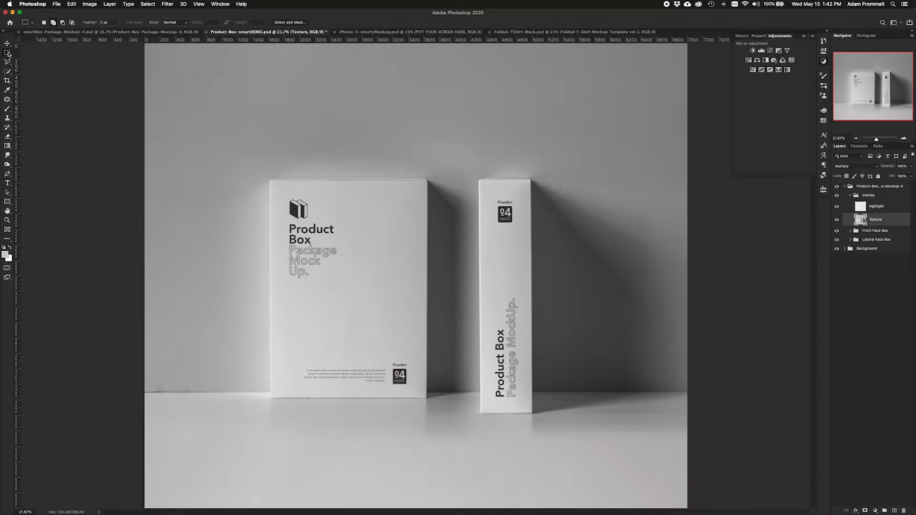
pyautogui.moveTo(176, 63); pyautogui.dragTo(260, 124)
pyautogui.moveTo(538, 188); pyautogui.dragTo(632, 292)
pyautogui.press('super+d')
pyautogui.moveTo(286, 412); pyautogui.dragTo(219, 168)
pyautogui.click(250, 156)
pyautogui.click(837, 206)
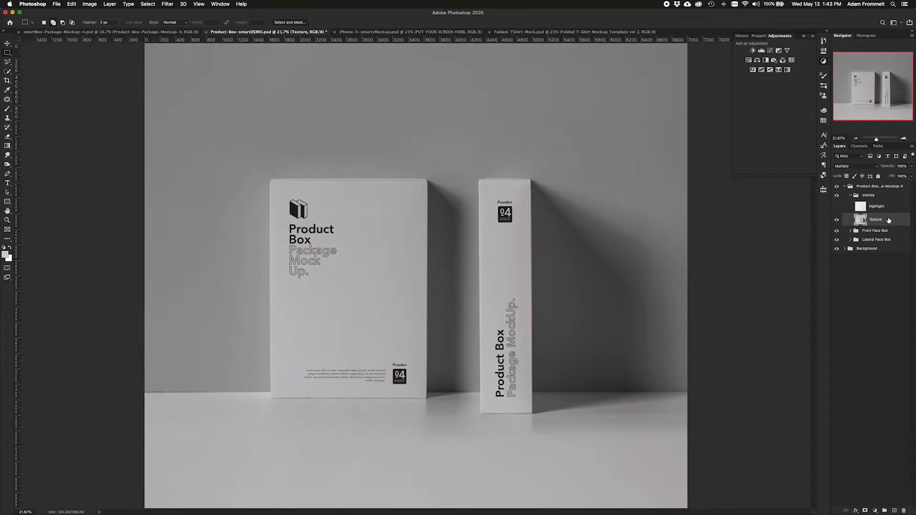
# Duplicate the Texture layer and set the copy's blend mode to Soft Light.
pyautogui.moveTo(895, 223); pyautogui.dragTo(896, 512)
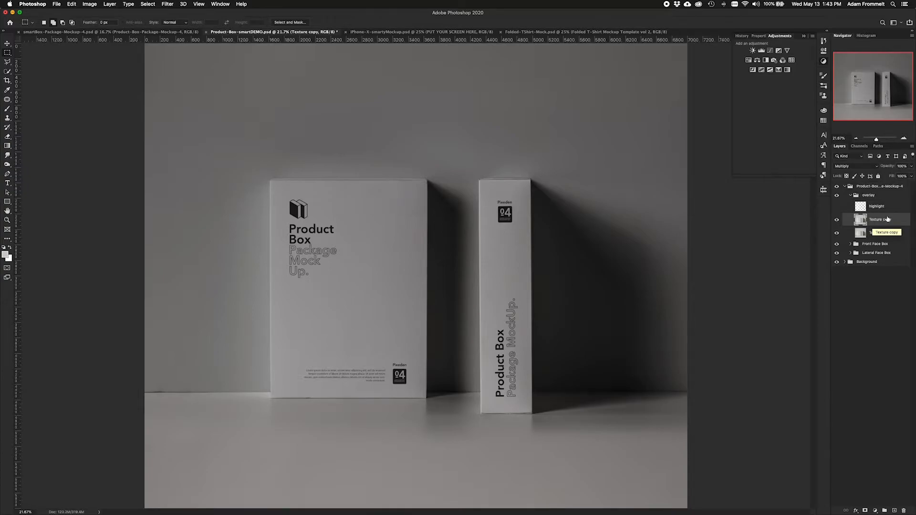
pyautogui.click(877, 168)
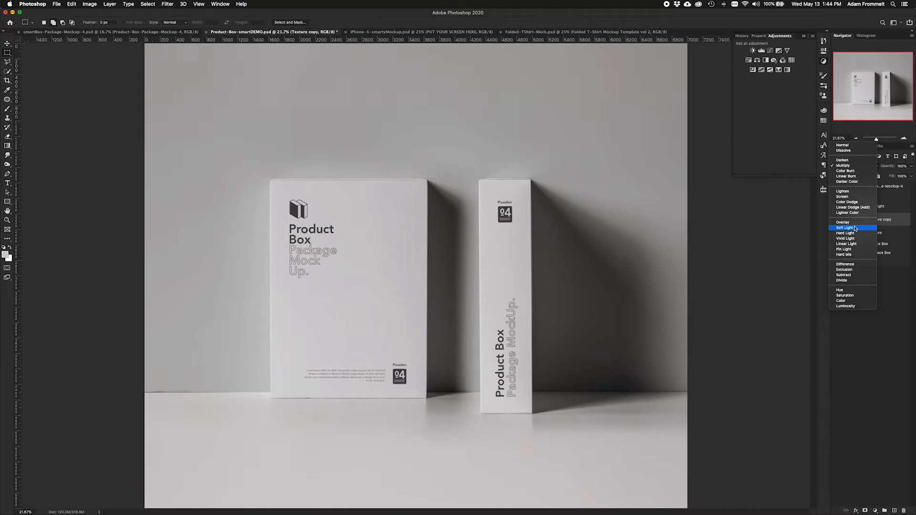
pyautogui.click(856, 228)
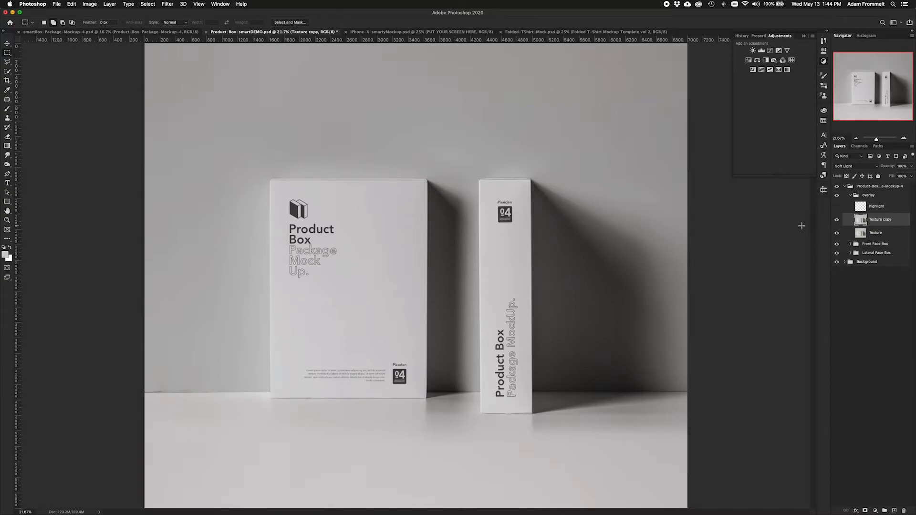
# Compare the Texture copy with the highlight layer by alternating their visibility, keep the copy visible and delete the highlight layer.
pyautogui.click(836, 220)
pyautogui.click(836, 206)
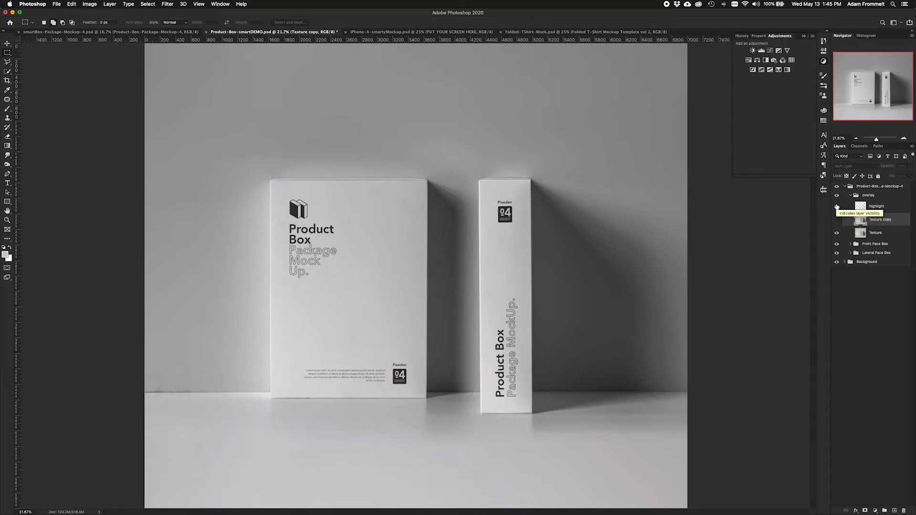
pyautogui.click(837, 206)
pyautogui.click(837, 220)
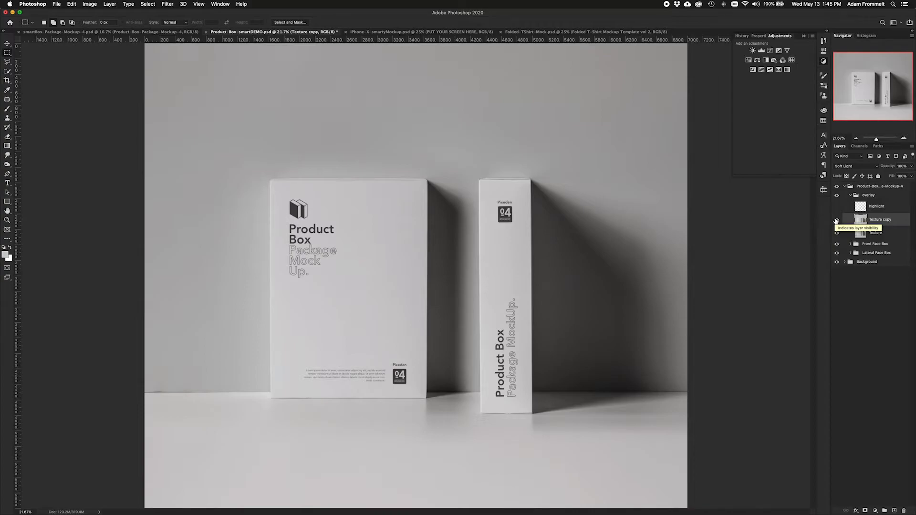
pyautogui.click(881, 208)
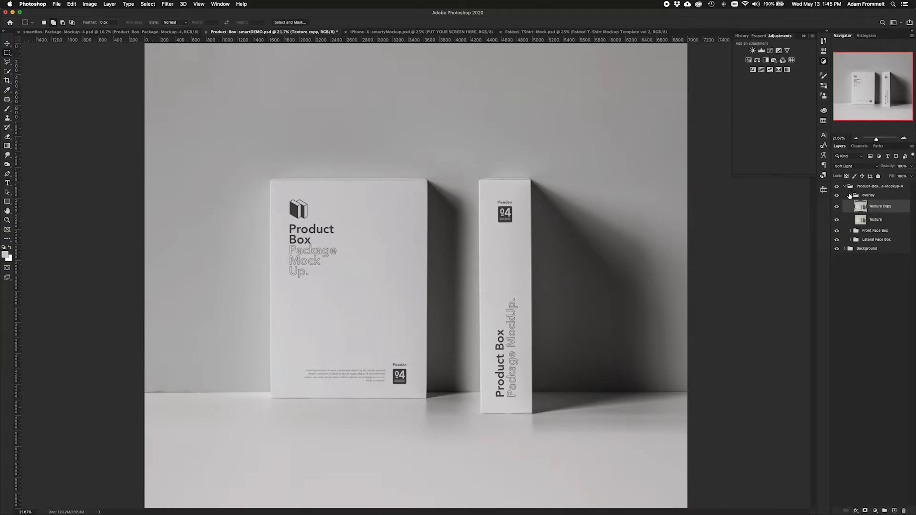
# Collapse the overlay group, expand Front Face Box and open its PUT YOUR DESIGN HERE smart object for editing.
pyautogui.click(850, 196)
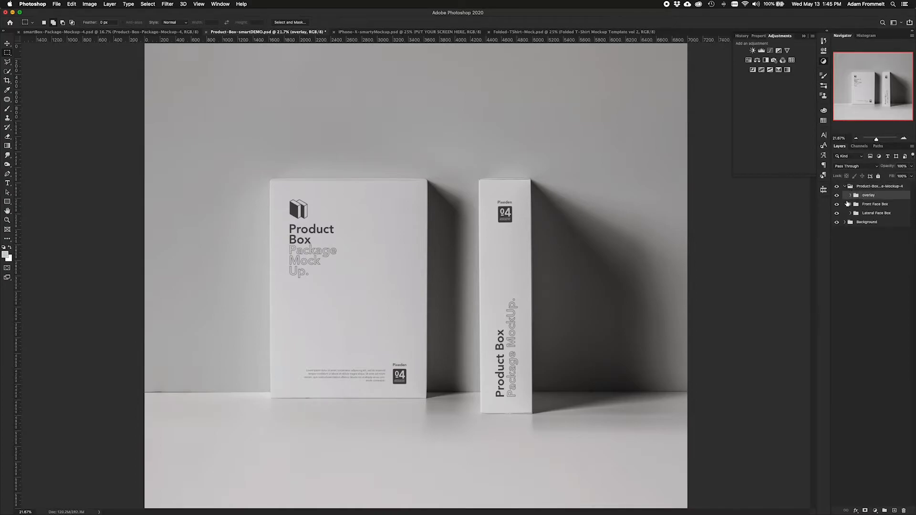
pyautogui.click(850, 204)
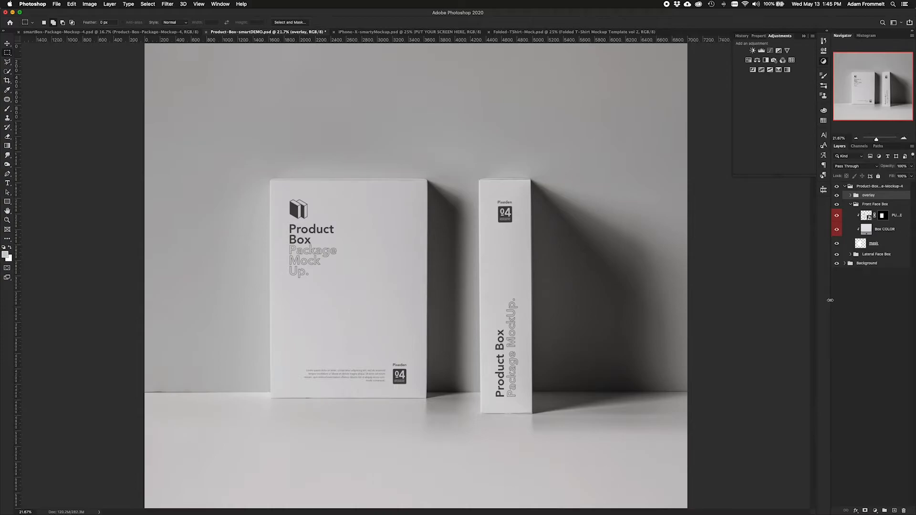
pyautogui.moveTo(830, 300); pyautogui.dragTo(766, 301)
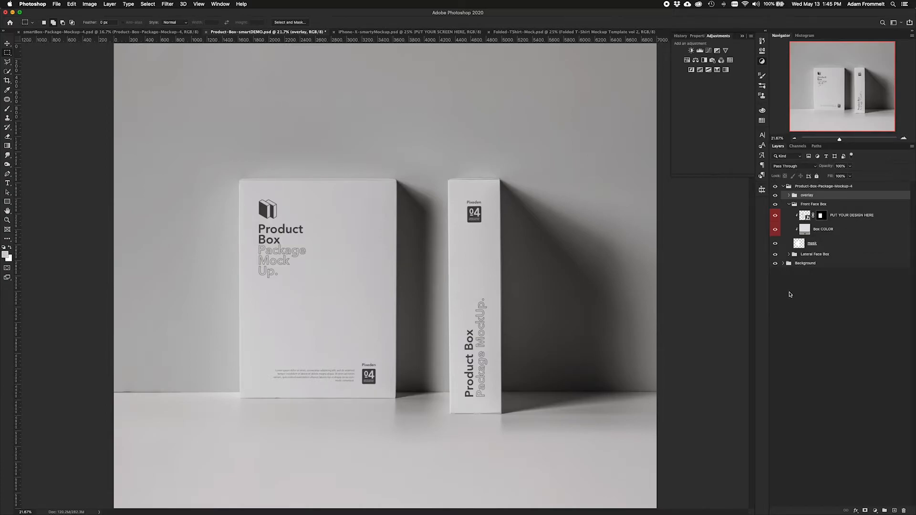
pyautogui.moveTo(769, 295); pyautogui.dragTo(855, 294)
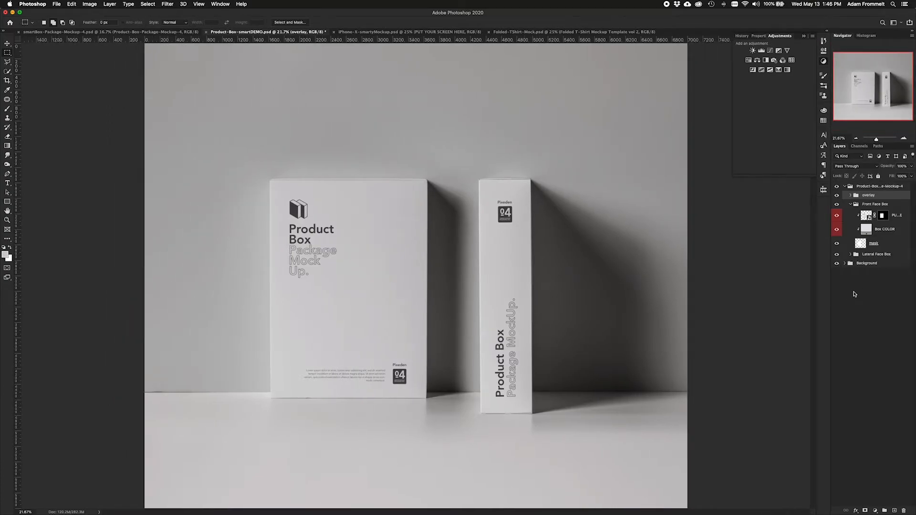
pyautogui.doubleClick(869, 218)
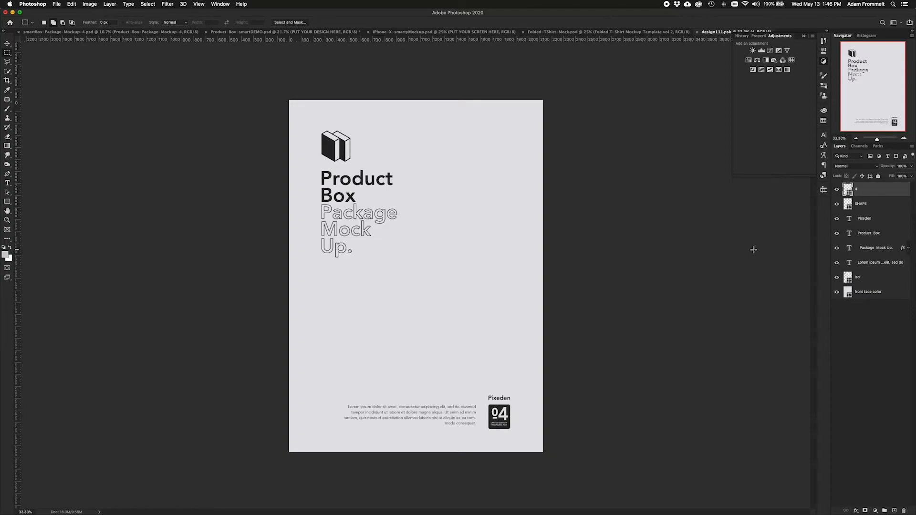
pyautogui.click(804, 36)
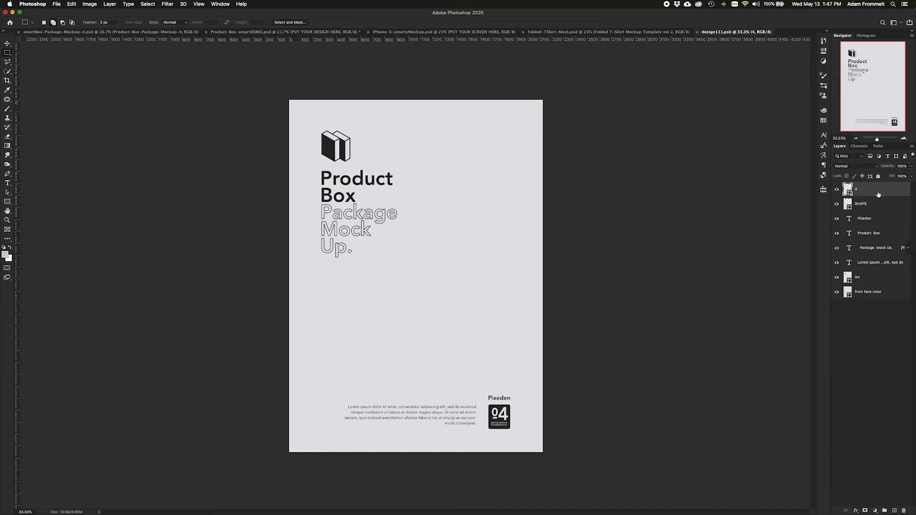
# Delete every template layer from 4 down to the logo layer, keeping only the front face color layer.
pyautogui.keyDown('shift'); pyautogui.click(881, 278); pyautogui.keyUp('shift')
pyautogui.rightClick(882, 278)
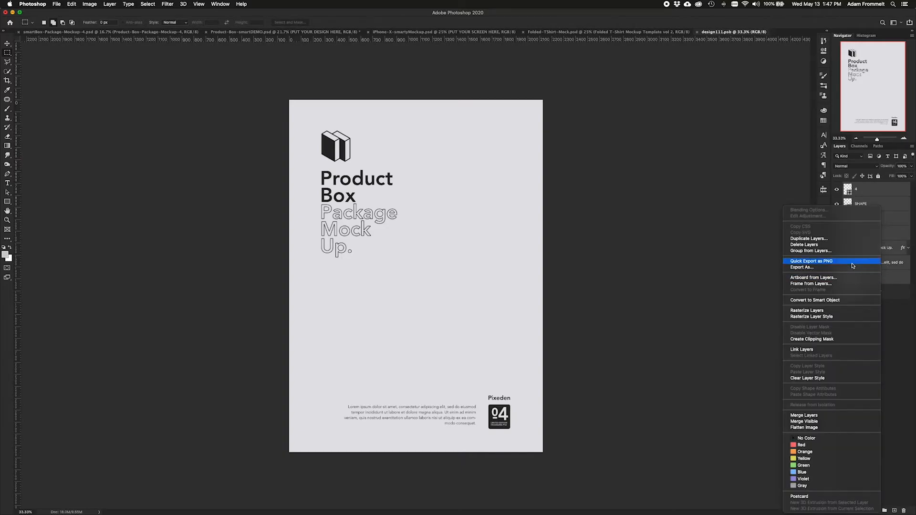
pyautogui.click(854, 244)
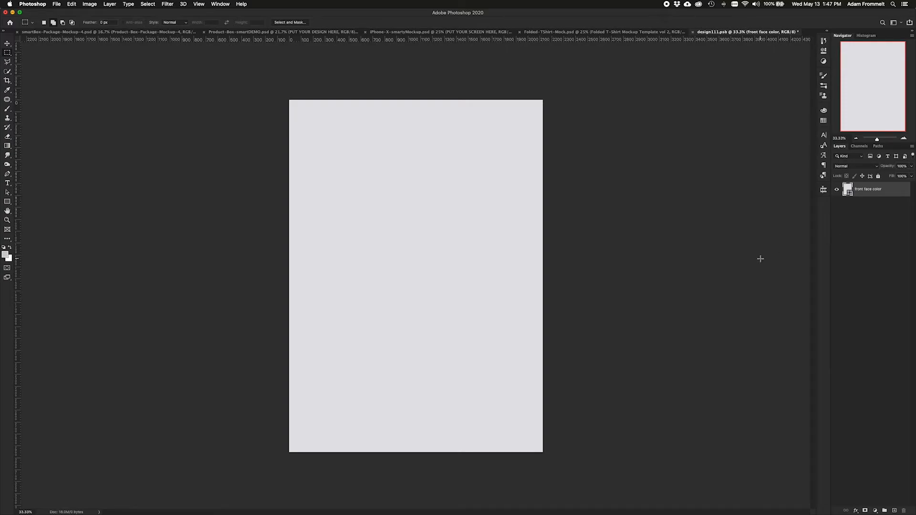
# Change the front face color fill to blue #5656c5.
pyautogui.doubleClick(848, 190)
pyautogui.click(453, 63)
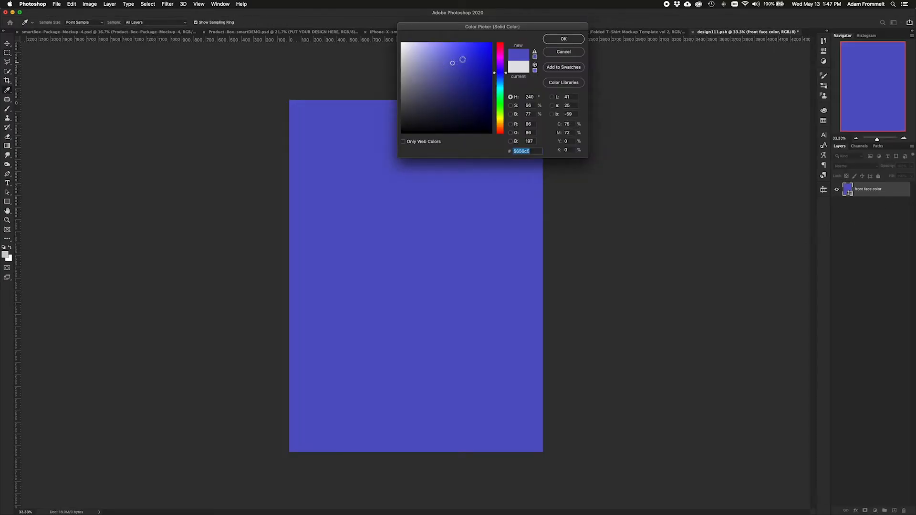
pyautogui.click(556, 40)
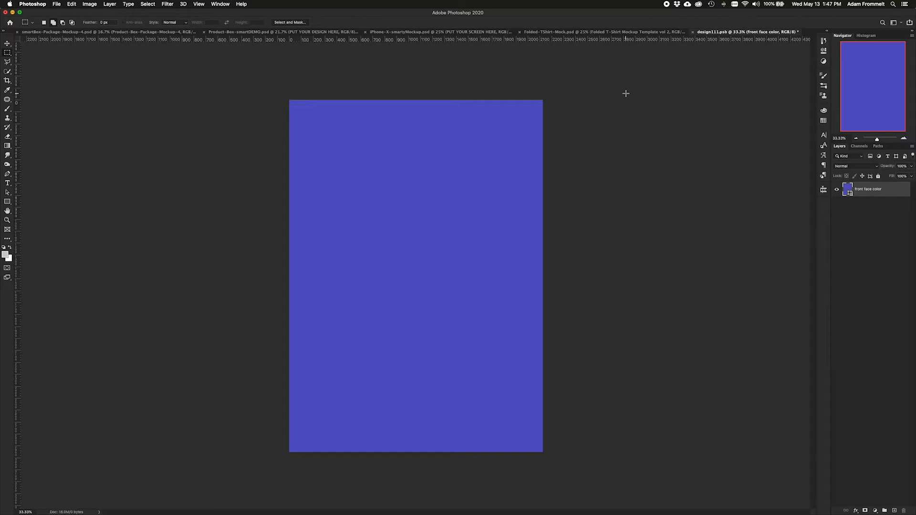
# Place page 2, the blue line pattern, of lucha dot+line.ai as an embedded smart object, cropped to its bounding box.
pyautogui.press('shift+super+p')
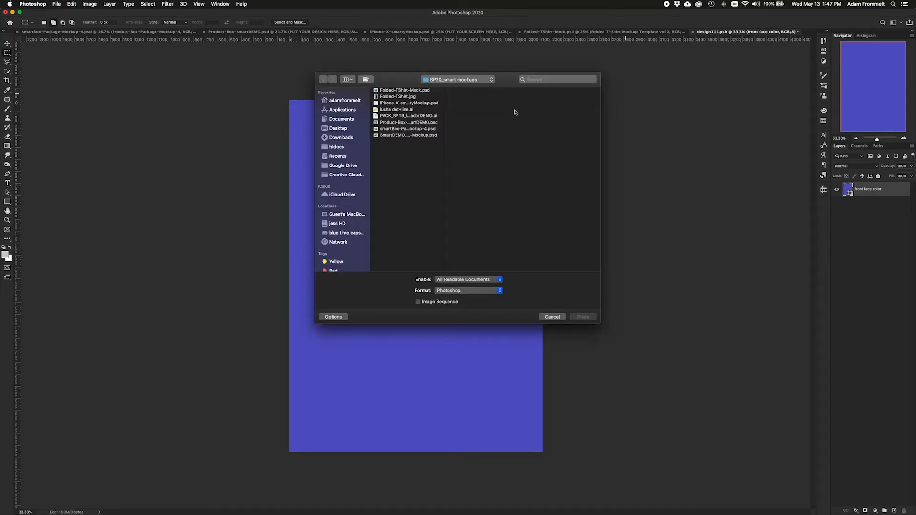
pyautogui.click(549, 319)
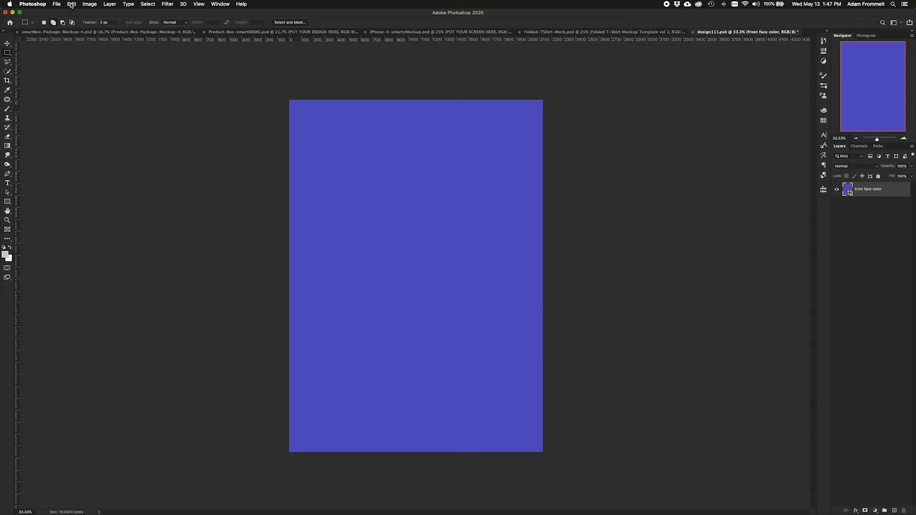
pyautogui.click(56, 4)
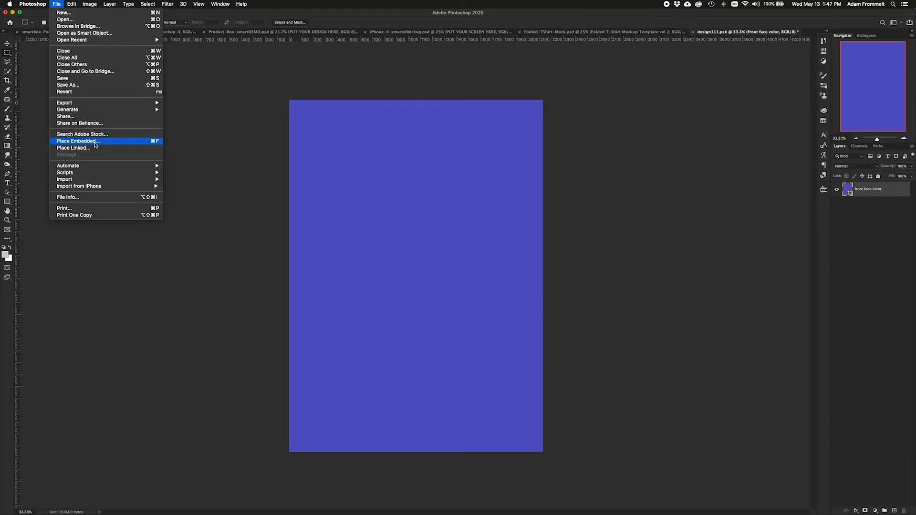
pyautogui.click(129, 143)
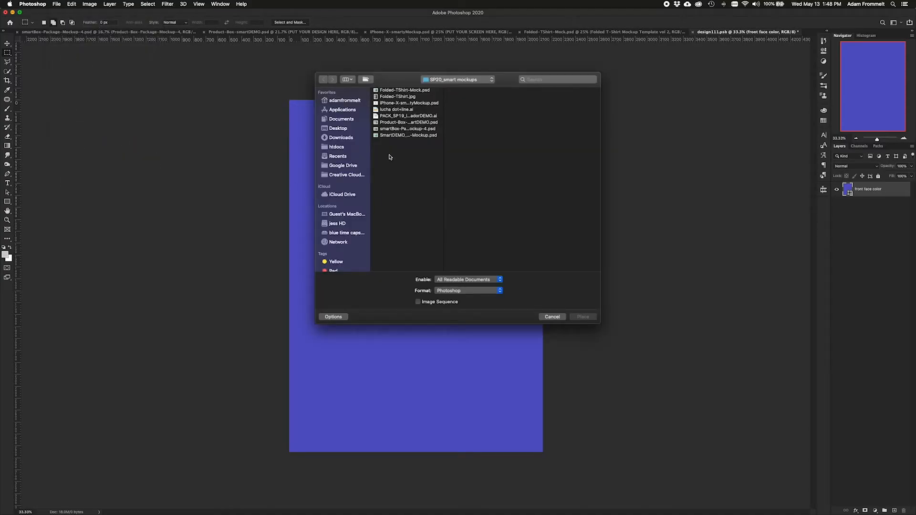
pyautogui.click(402, 110)
pyautogui.moveTo(535, 151)
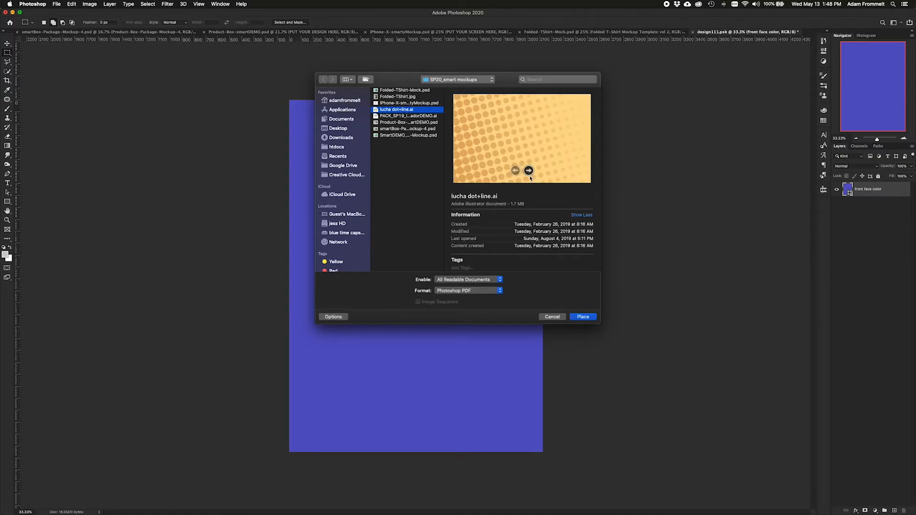
pyautogui.click(583, 317)
pyautogui.click(353, 87)
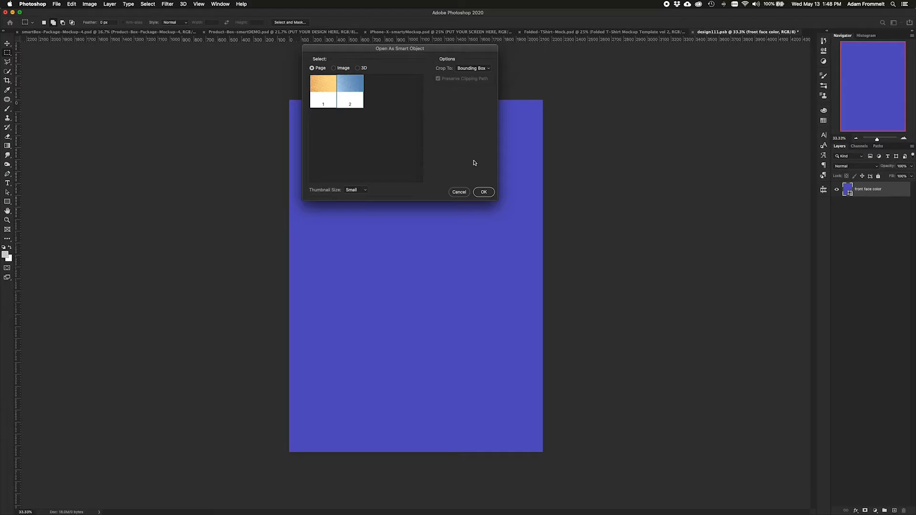
pyautogui.click(484, 192)
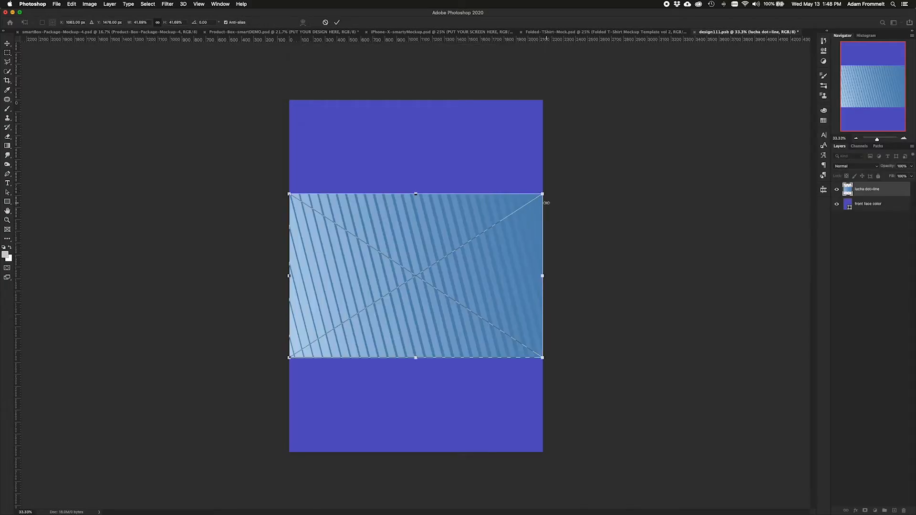
# Rotate the line pattern 90 degrees and enlarge it to about 69% to cover the canvas, and delete the front face color layer.
pyautogui.moveTo(547, 193); pyautogui.dragTo(477, 392)
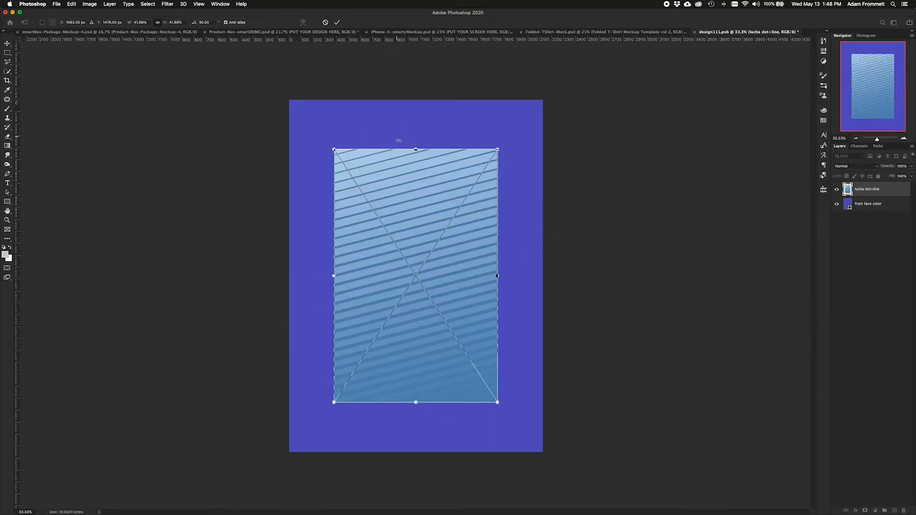
pyautogui.moveTo(415, 148); pyautogui.dragTo(416, 52)
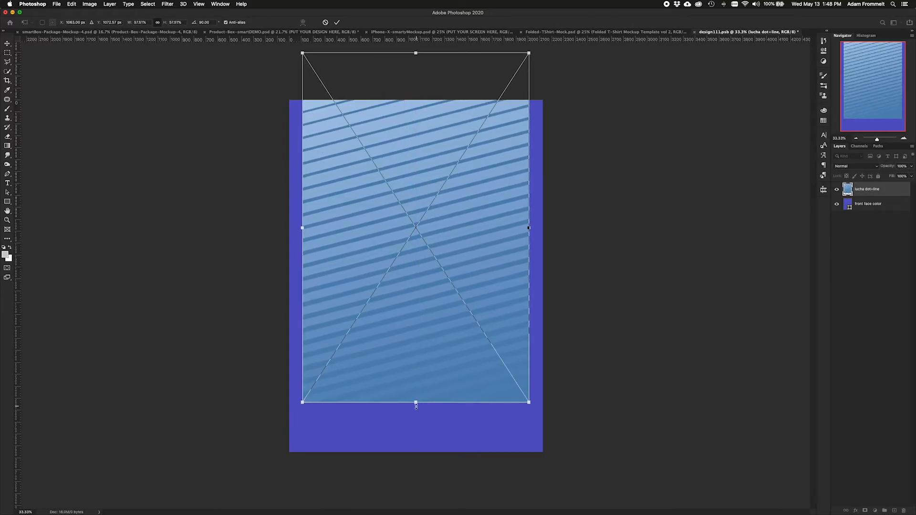
pyautogui.moveTo(416, 405); pyautogui.dragTo(416, 472)
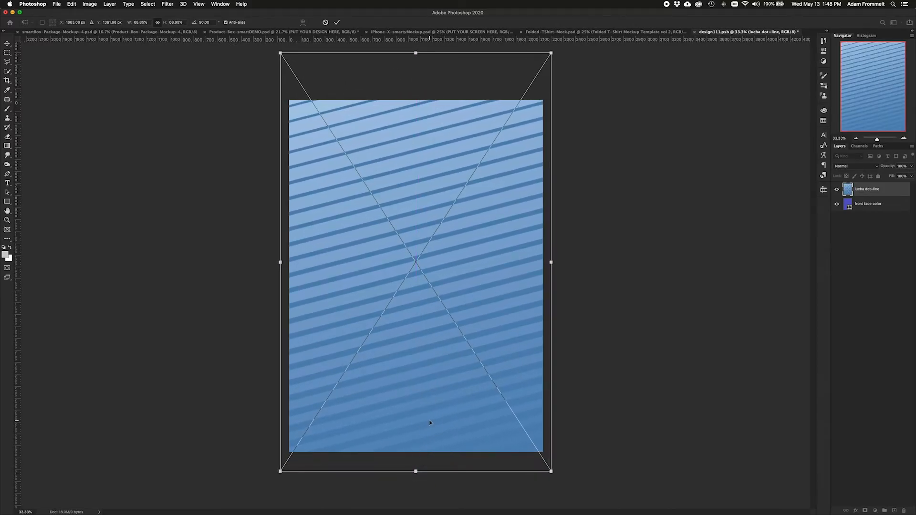
pyautogui.moveTo(430, 423); pyautogui.dragTo(430, 404)
pyautogui.press('Return')
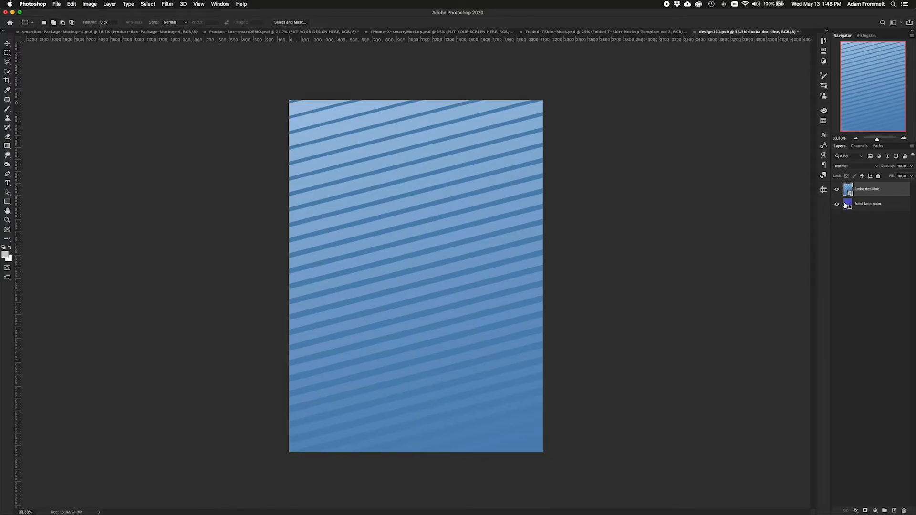
pyautogui.click(878, 206)
pyautogui.press('BackSpace')
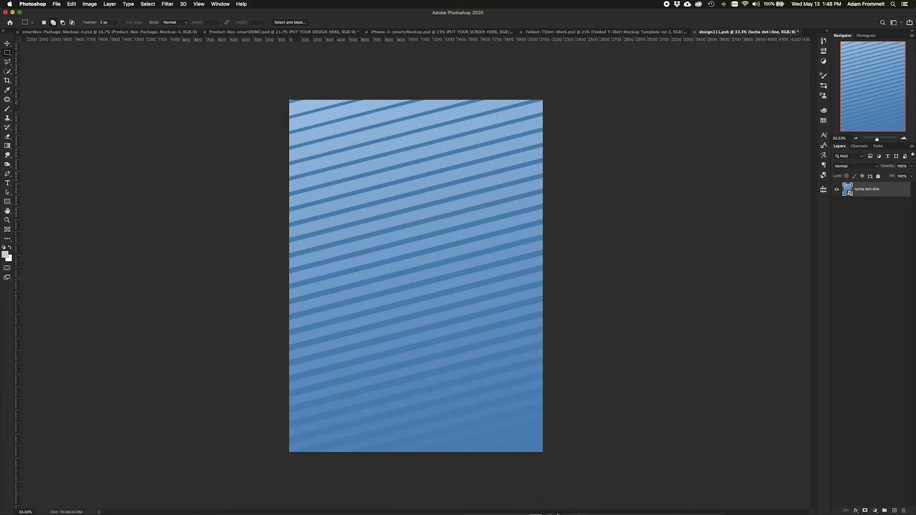
# Switch to Illustrator and copy the wrestler figure from the first artboard of PACK_SP19_luchadorDEMO.ai.
pyautogui.moveTo(556, 504)
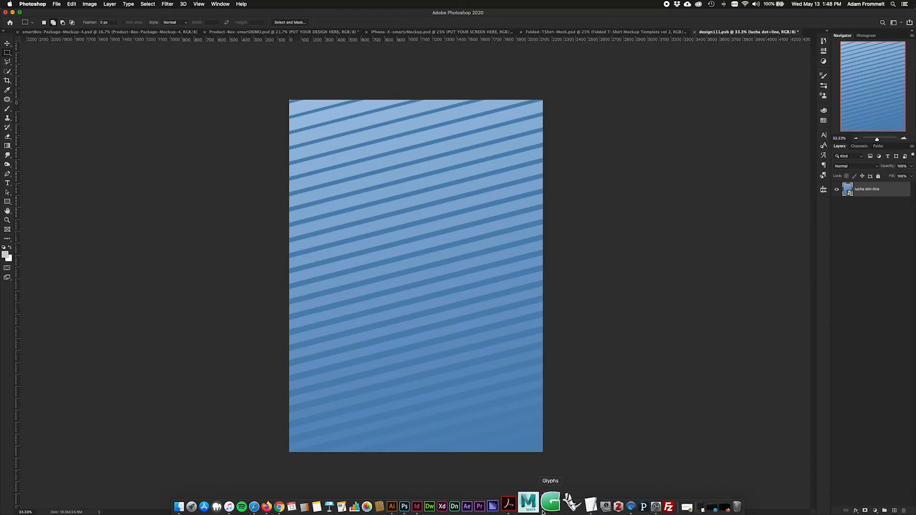
pyautogui.click(411, 503)
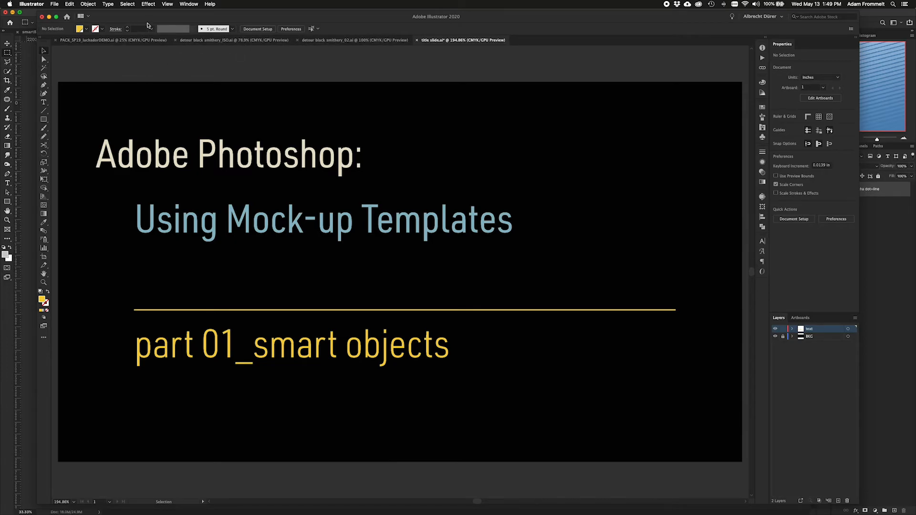
pyautogui.click(106, 40)
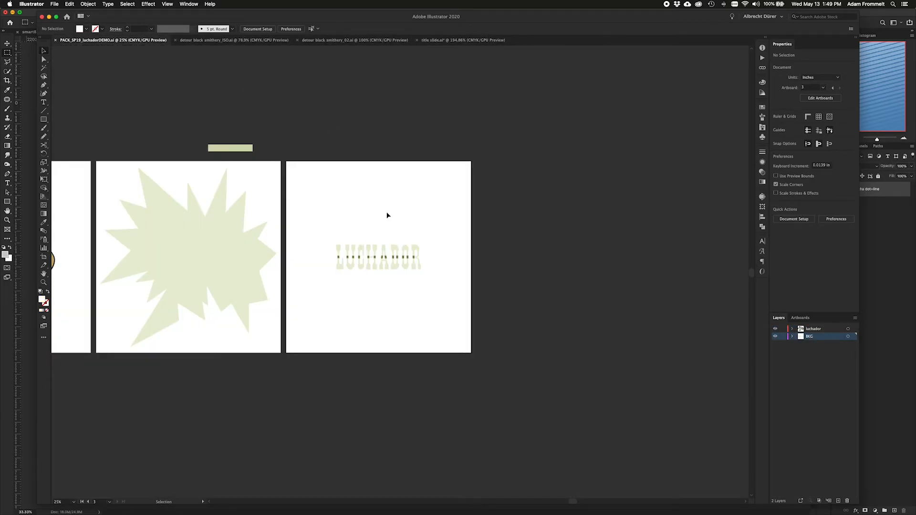
pyautogui.hscroll(-10, 387, 216)
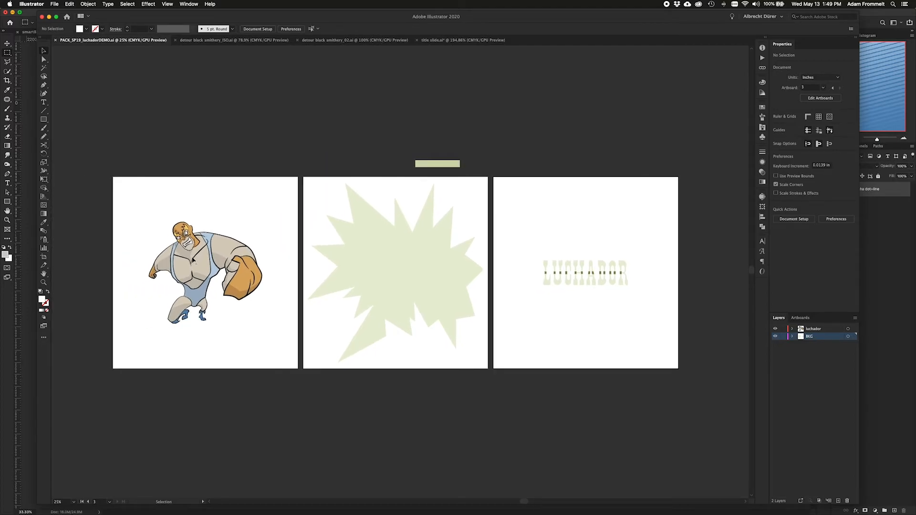
pyautogui.click(193, 260)
pyautogui.press('a')
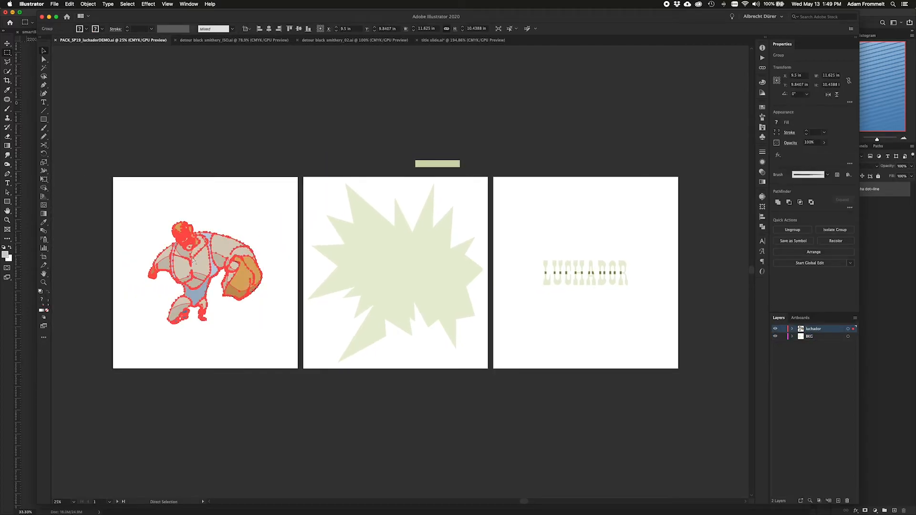
pyautogui.press('v')
pyautogui.click(195, 137)
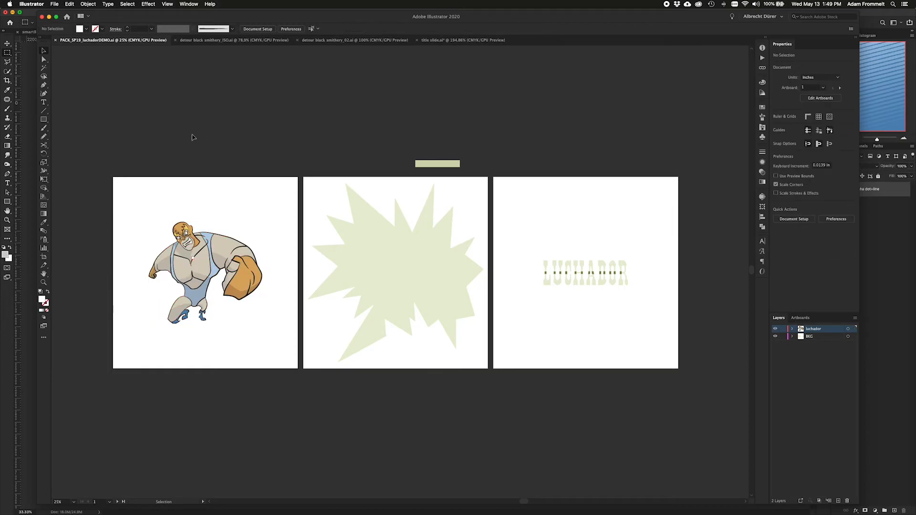
# Return to Photoshop and paste the wrestler as a Smart Object, scaled down slightly to sit inside the canvas edges.
pyautogui.press('super+Tab')
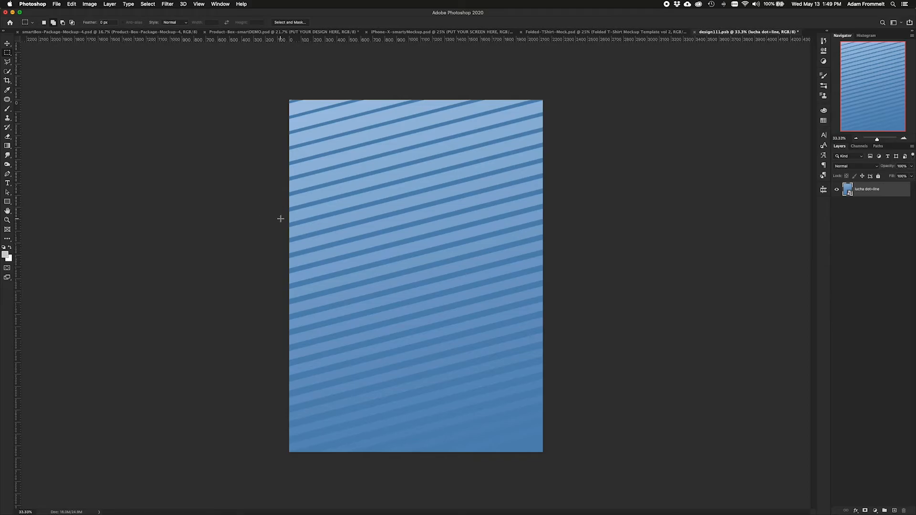
pyautogui.press('super+v')
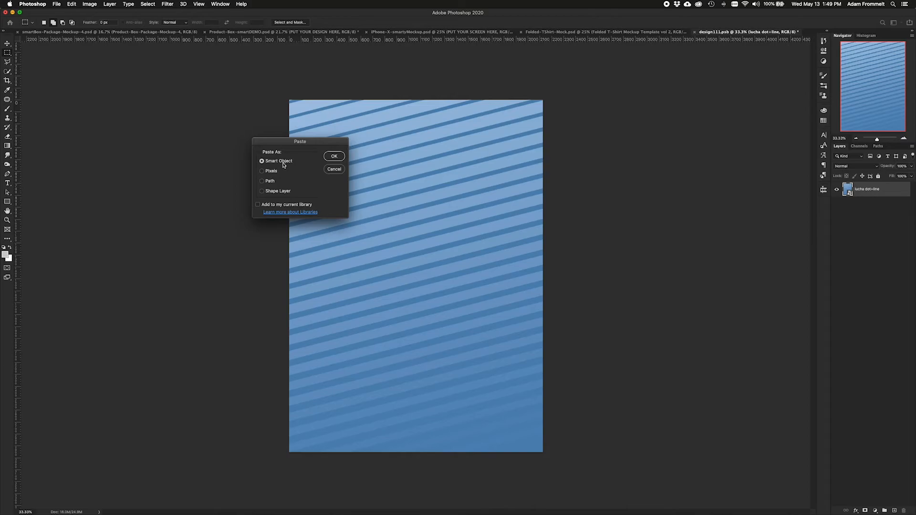
pyautogui.click(334, 157)
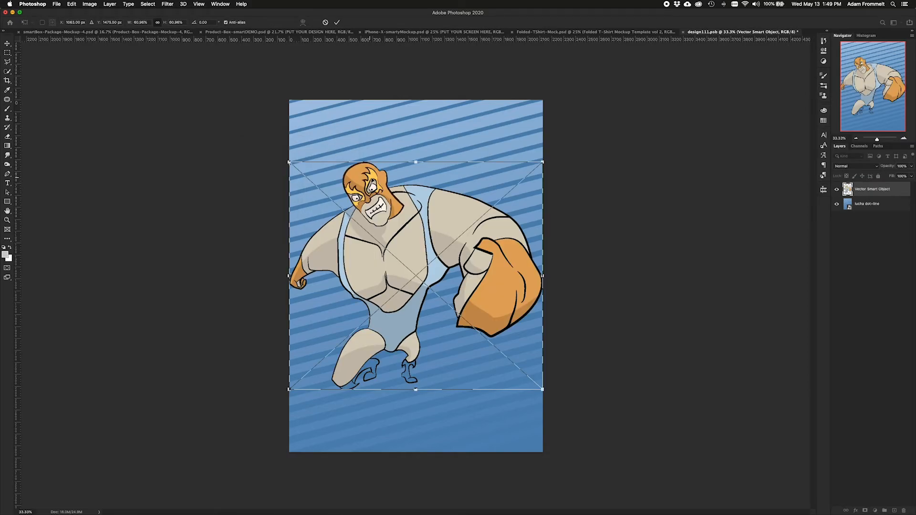
pyautogui.moveTo(416, 161); pyautogui.dragTo(414, 172)
pyautogui.press('Return')
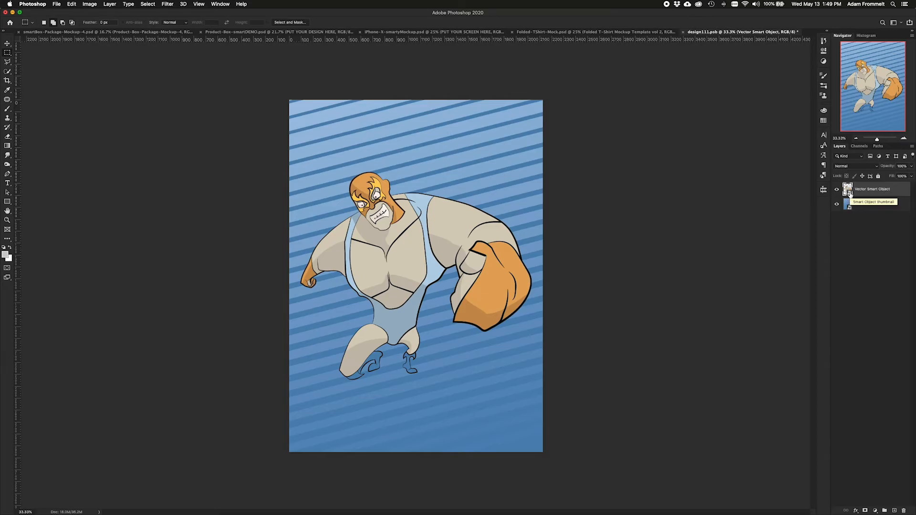
# Open the wrestler smart object's source in Illustrator to examine it, close it without edits and return to Photoshop.
pyautogui.doubleClick(850, 193)
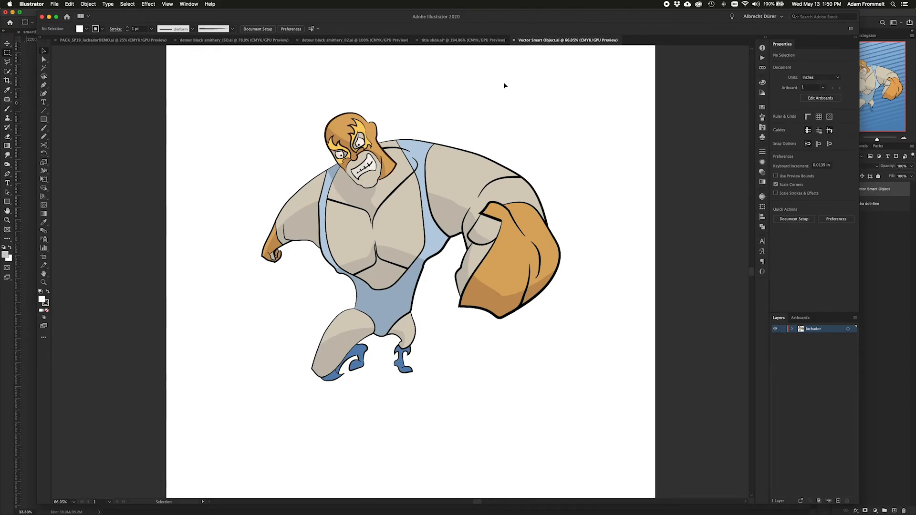
pyautogui.click(514, 40)
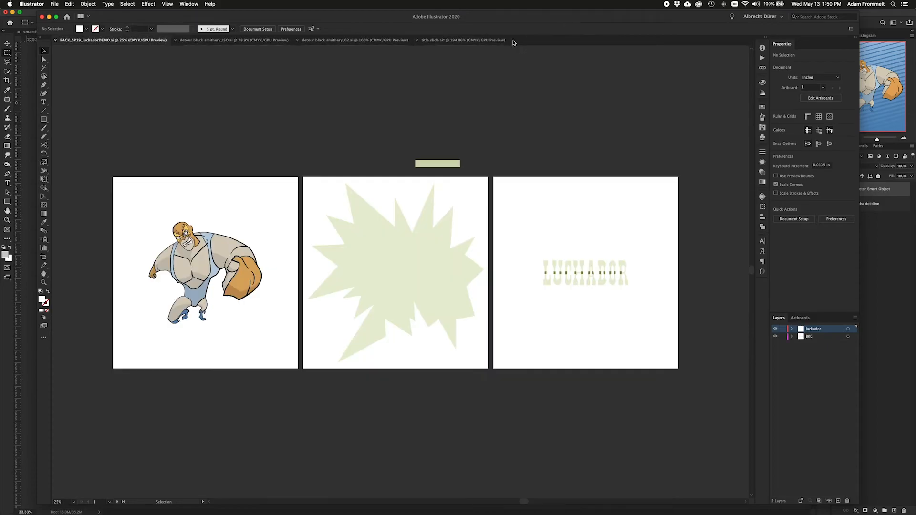
pyautogui.click(48, 17)
pyautogui.click(657, 313)
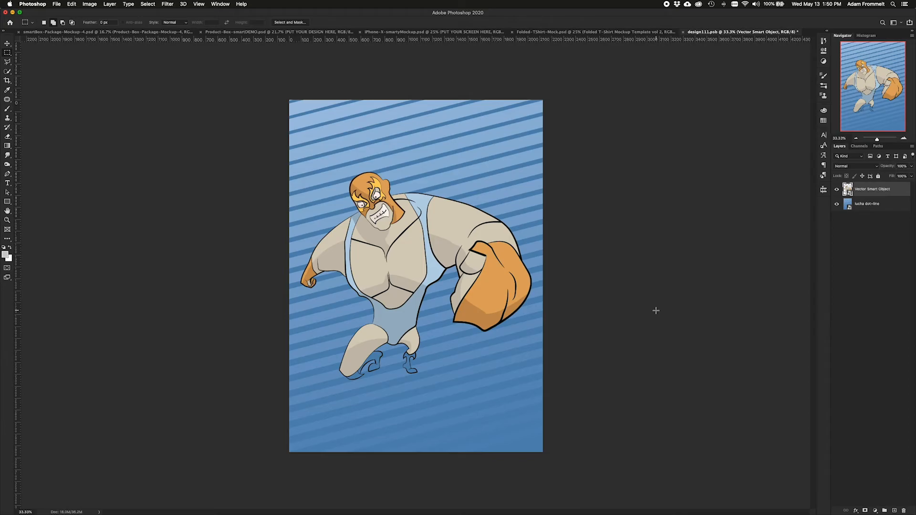
# Place page 2, the starburst, of PACK_SP19_luchadorDEMO.ai between the line pattern and the wrestler, shifted slightly upward.
pyautogui.click(848, 204)
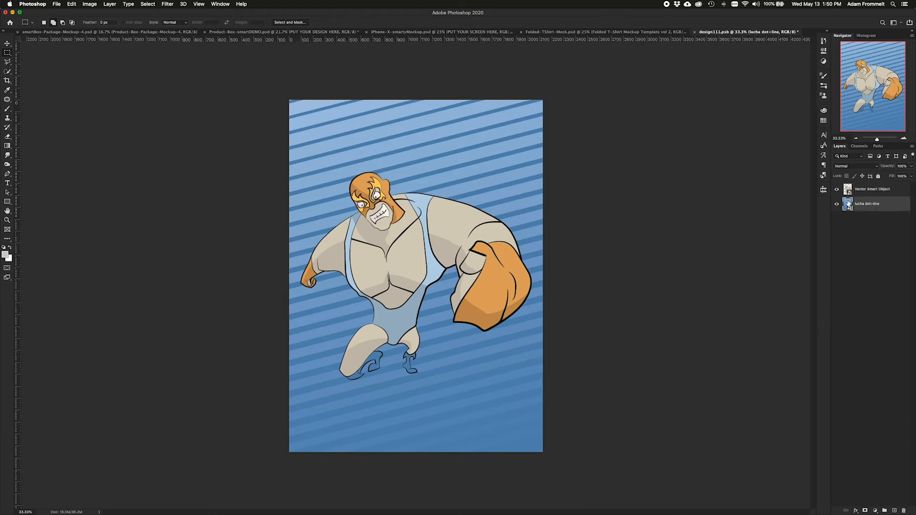
pyautogui.press('super+shift+p')
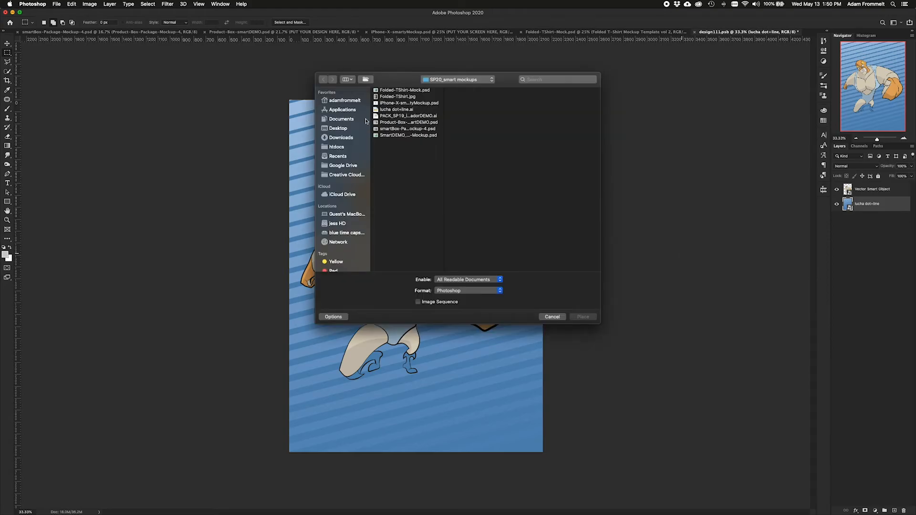
pyautogui.doubleClick(414, 116)
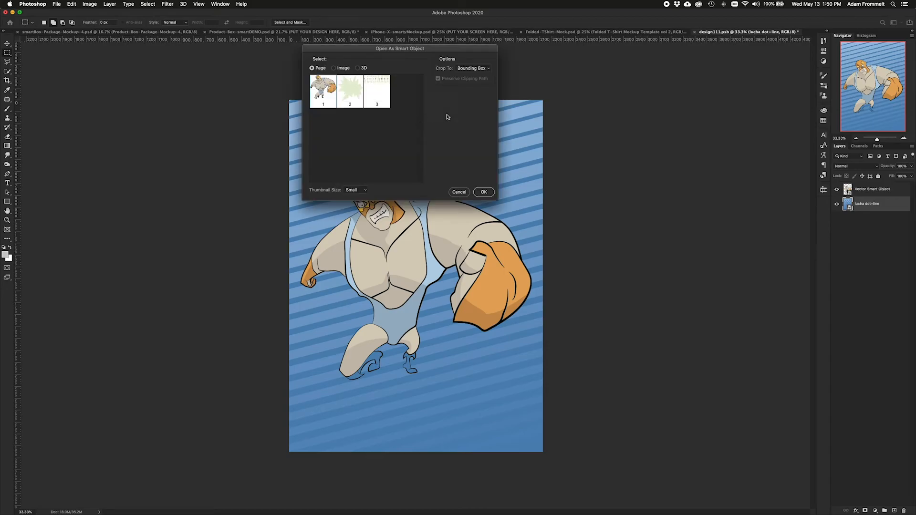
pyautogui.click(484, 192)
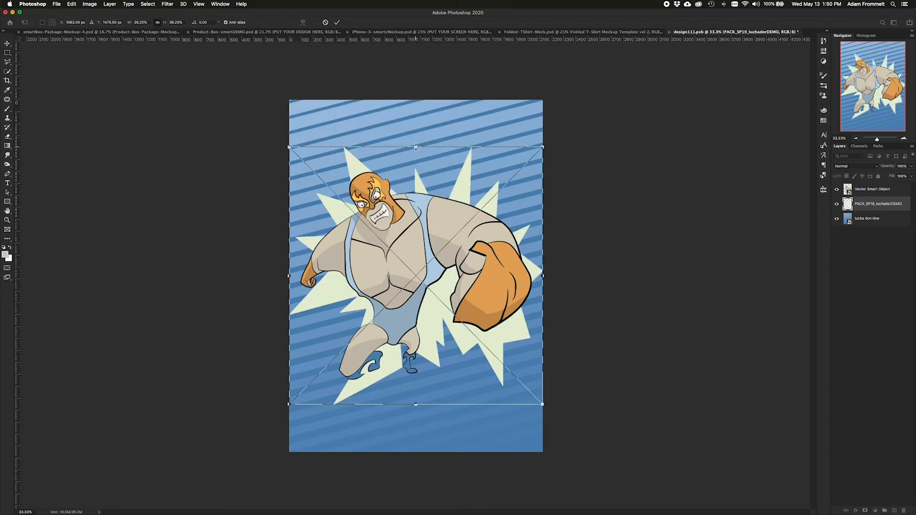
pyautogui.moveTo(432, 331); pyautogui.dragTo(433, 325)
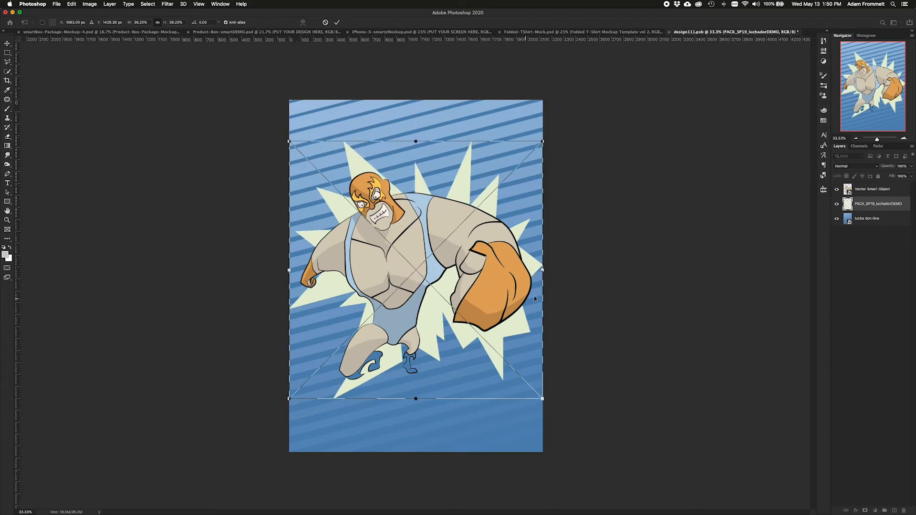
pyautogui.press('Return')
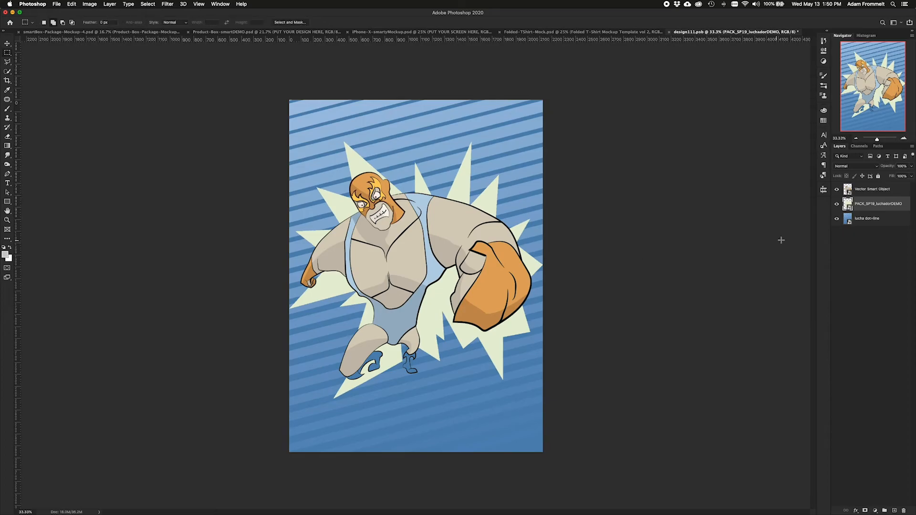
# Set the starburst layer to Soft Light blending, duplicate it, and set the lower of the two starburst layers to Multiply.
pyautogui.click(857, 167)
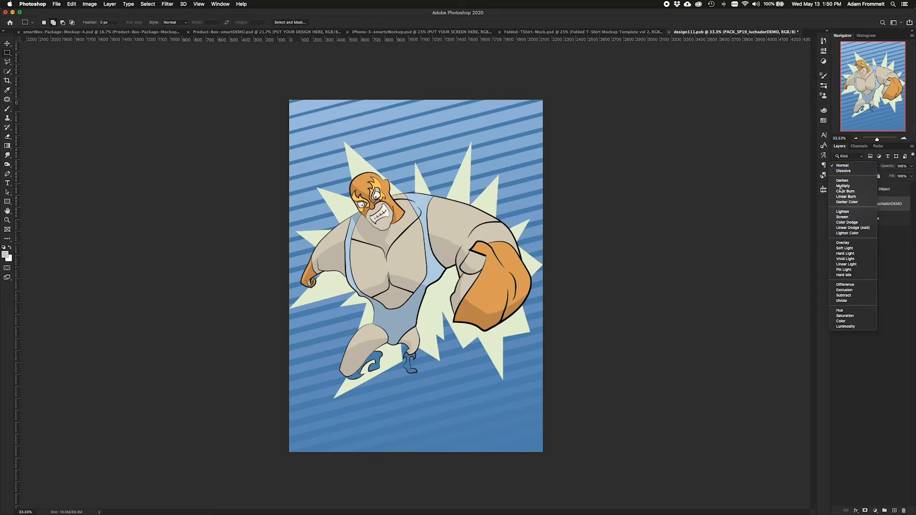
pyautogui.click(852, 249)
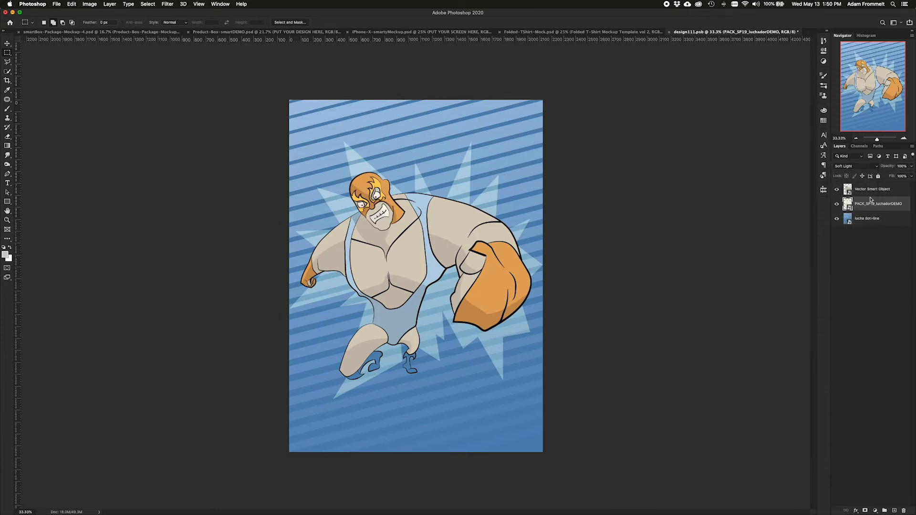
pyautogui.moveTo(880, 205); pyautogui.dragTo(894, 511)
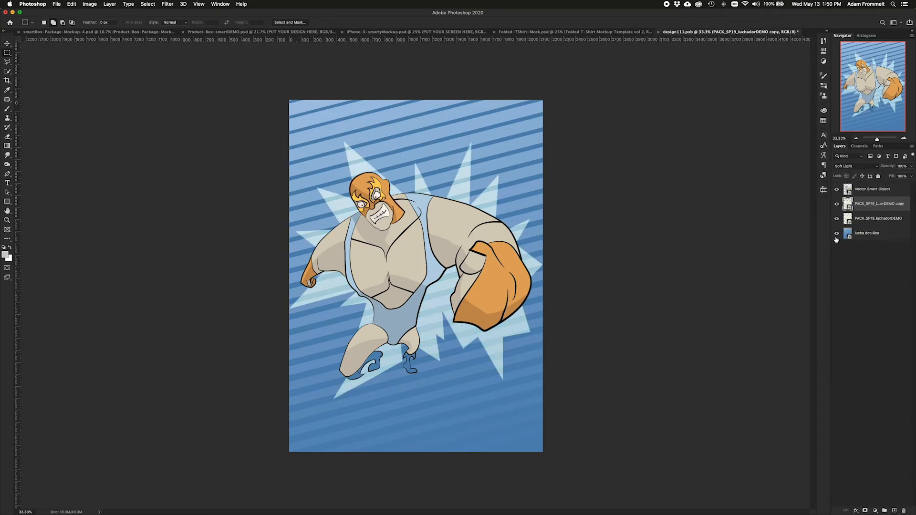
pyautogui.click(872, 220)
pyautogui.click(864, 165)
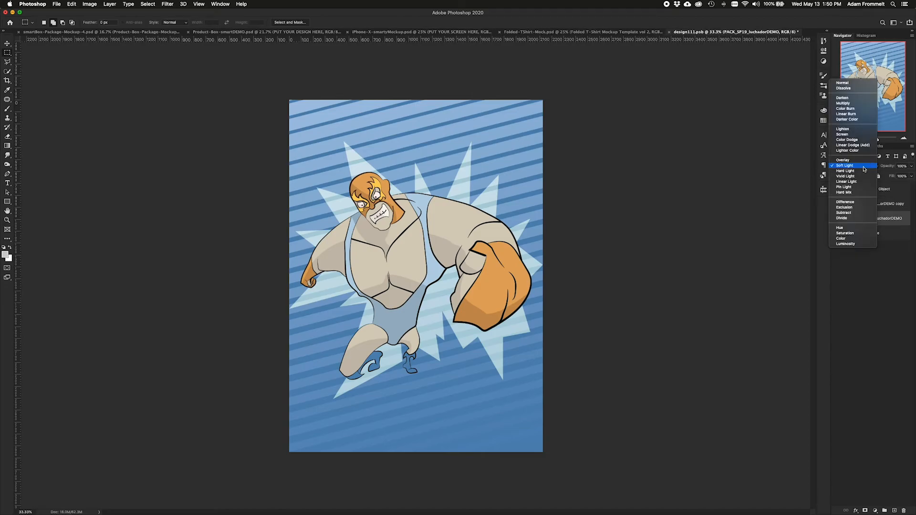
pyautogui.click(853, 103)
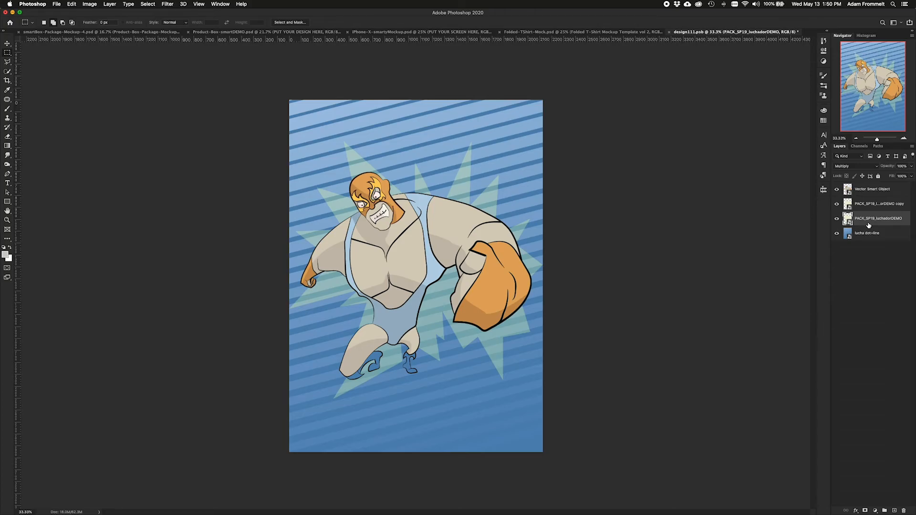
# Place page 3, the LUCHADOR title, of PACK_SP19_luchadorDEMO.ai above the wrestler layer, positioned below his feet near the canvas's lower edge.
pyautogui.click(874, 190)
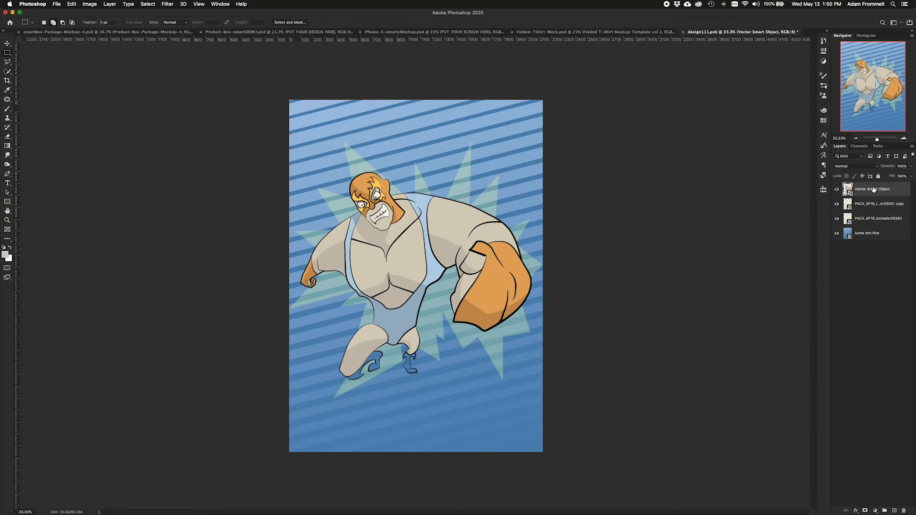
pyautogui.press('super+shift+p')
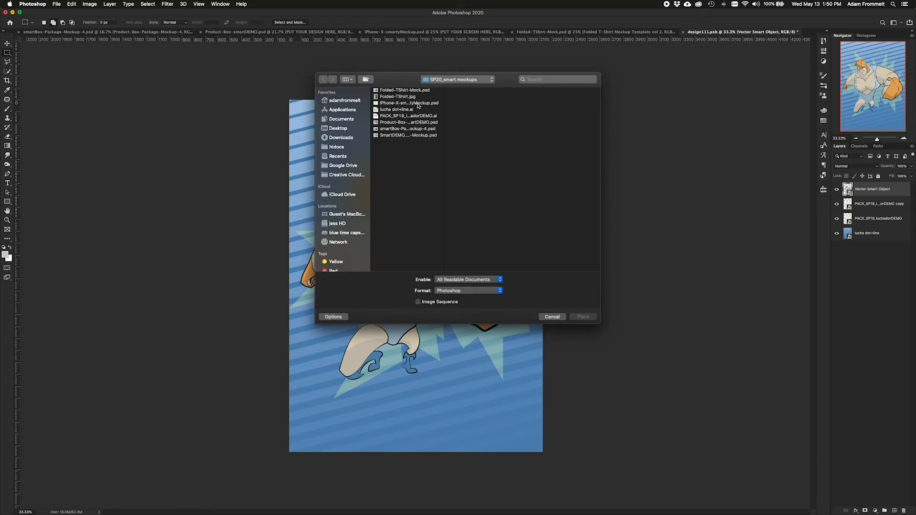
pyautogui.click(420, 114)
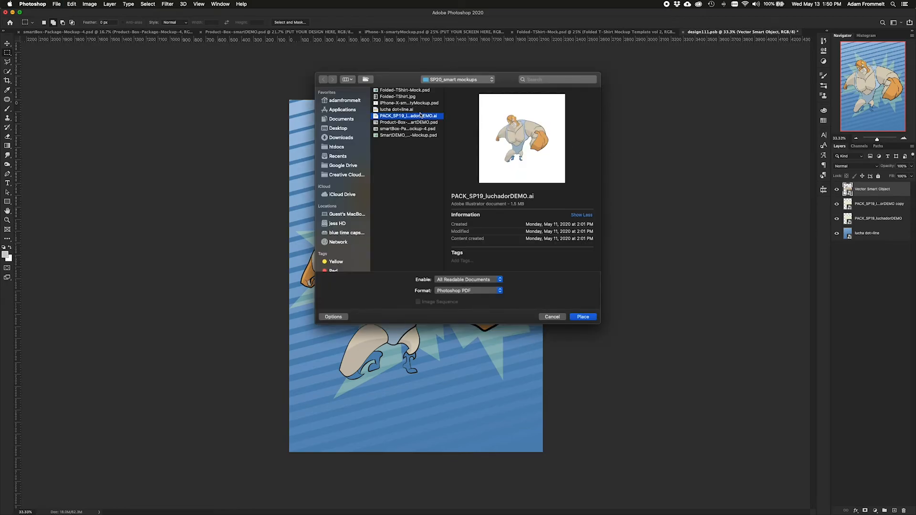
pyautogui.click(582, 317)
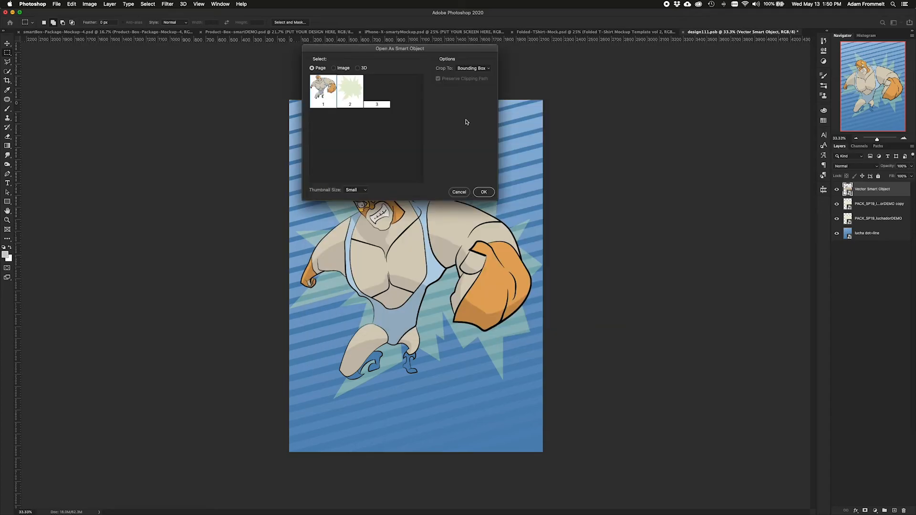
pyautogui.click(376, 92)
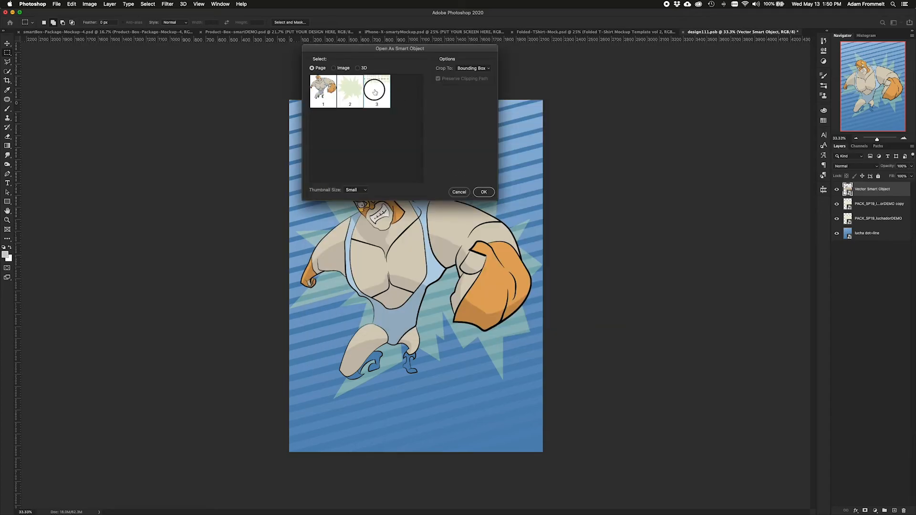
pyautogui.click(484, 192)
pyautogui.moveTo(415, 240); pyautogui.dragTo(431, 396)
pyautogui.press('Return')
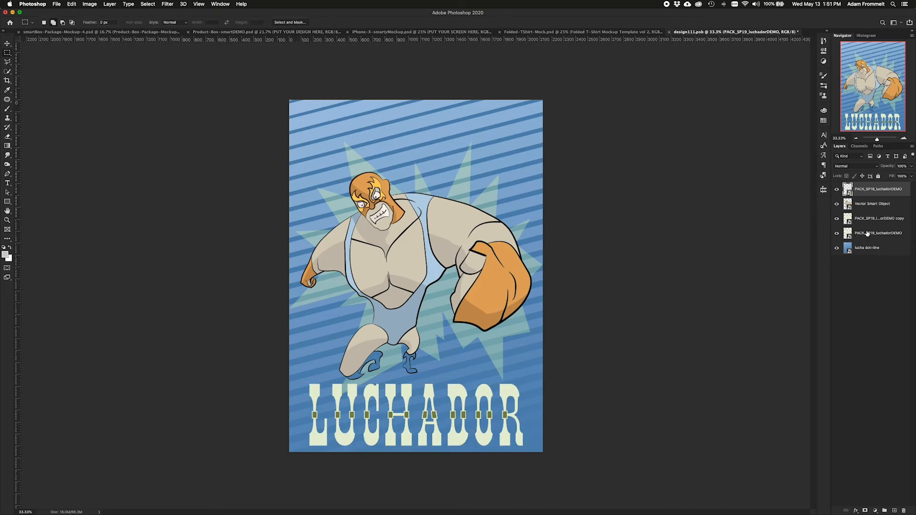
# Move the wrestler and both starburst layers together up and to the left, leaving his rear arm cropped by the canvas edge.
pyautogui.click(868, 233)
pyautogui.click(865, 209)
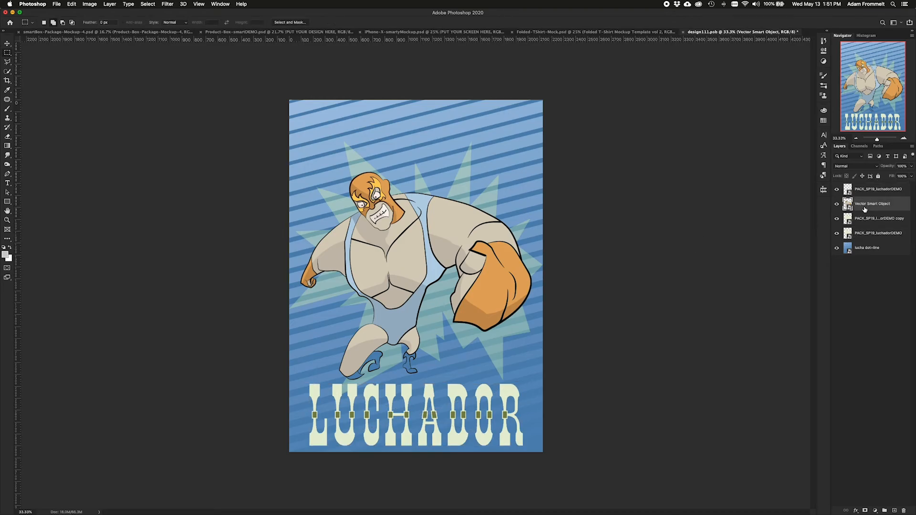
pyautogui.keyDown('shift'); pyautogui.click(866, 235); pyautogui.keyUp('shift')
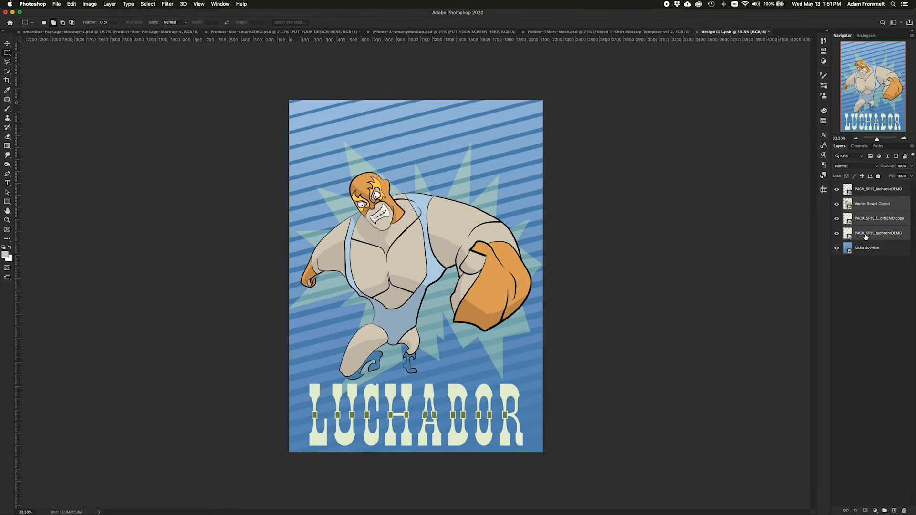
pyautogui.press('v')
pyautogui.moveTo(410, 241); pyautogui.dragTo(370, 219)
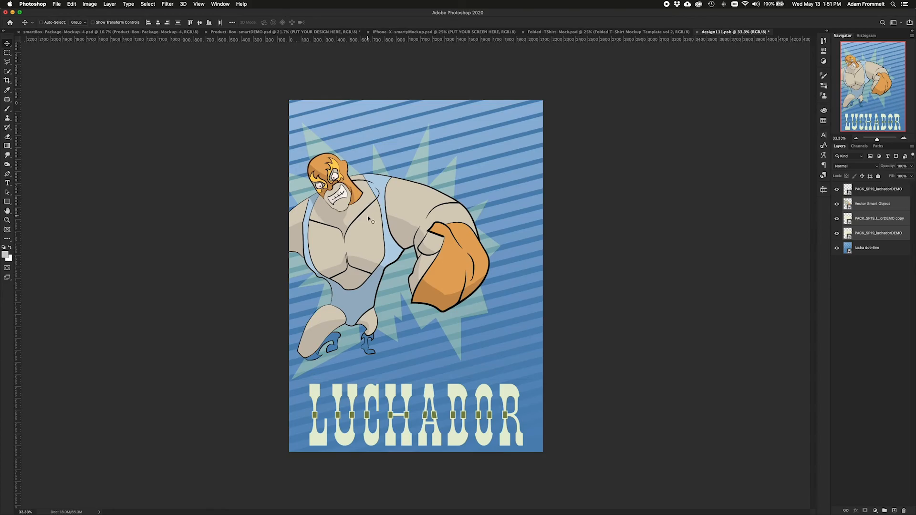
# Scale the wrestler and both starbursts up together to about 114% and position them above the LUCHADOR title, with the fist inside the canvas.
pyautogui.hotkey('ctrl', 't')
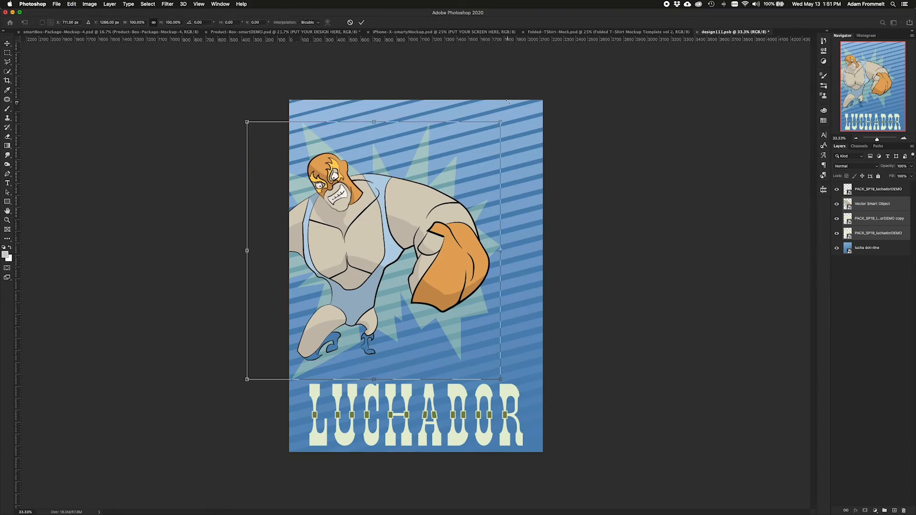
pyautogui.moveTo(500, 122); pyautogui.dragTo(518, 104)
pyautogui.moveTo(399, 219); pyautogui.dragTo(410, 228)
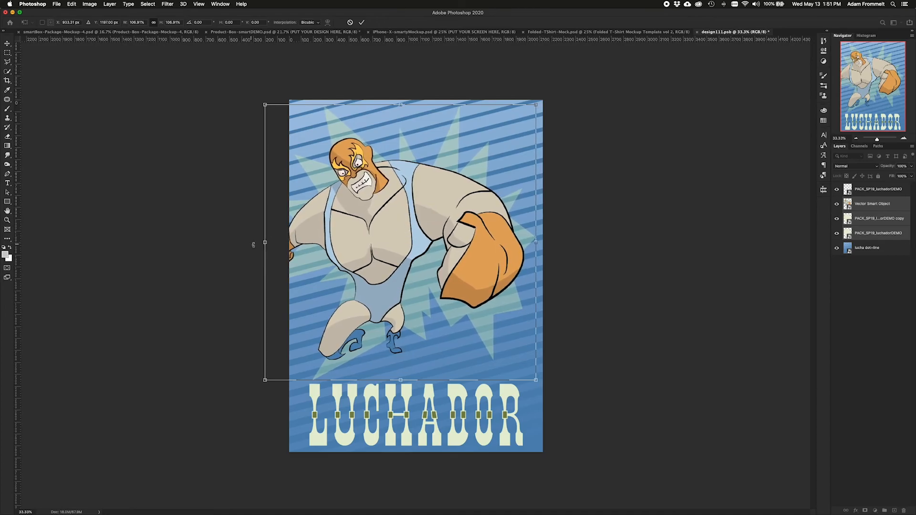
pyautogui.moveTo(265, 242); pyautogui.dragTo(245, 244)
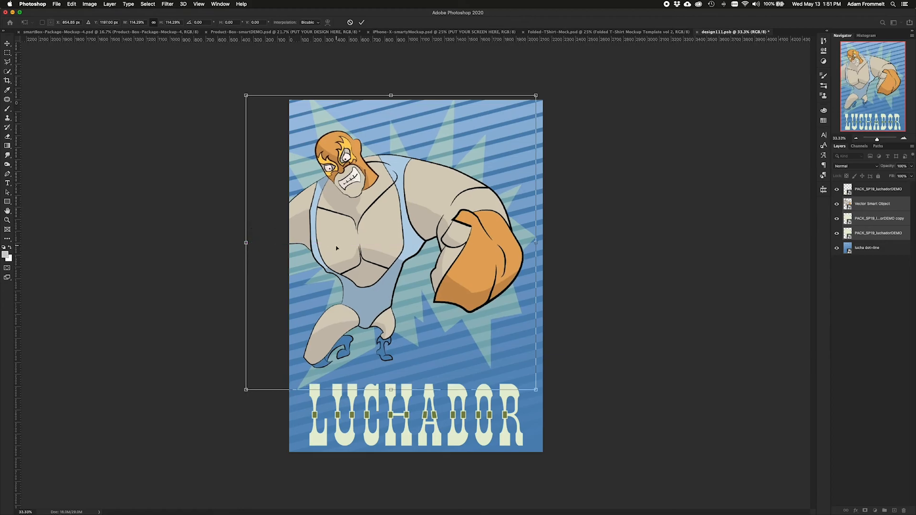
pyautogui.moveTo(336, 248); pyautogui.dragTo(336, 244)
pyautogui.press('Return')
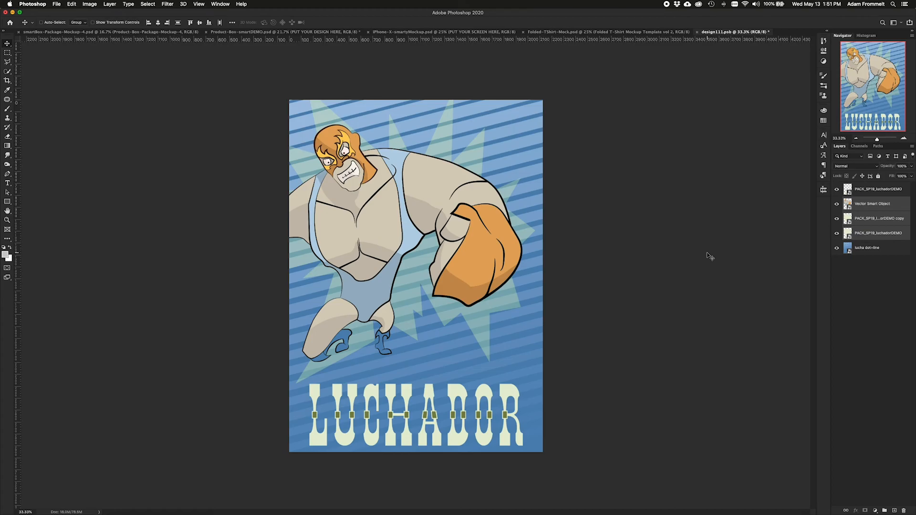
# Save and close the front-face artwork to update the product box mockup.
pyautogui.press('super+s')
pyautogui.press('super+w')
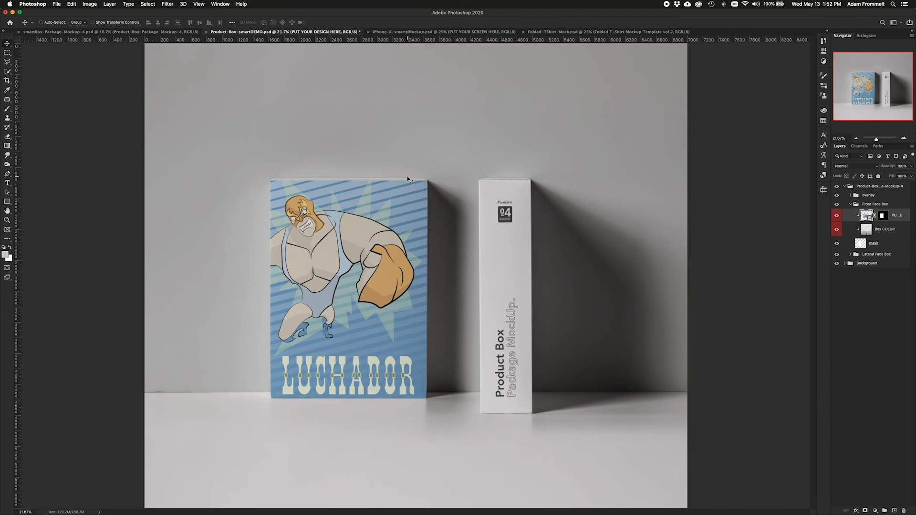
# Recolor the front face's Box COLOR fill to the stripe blue #8fa6bc sampled from the artwork, matching the box's edges.
pyautogui.press('super+plus')
pyautogui.press('super+plus')
pyautogui.press('super+plus')
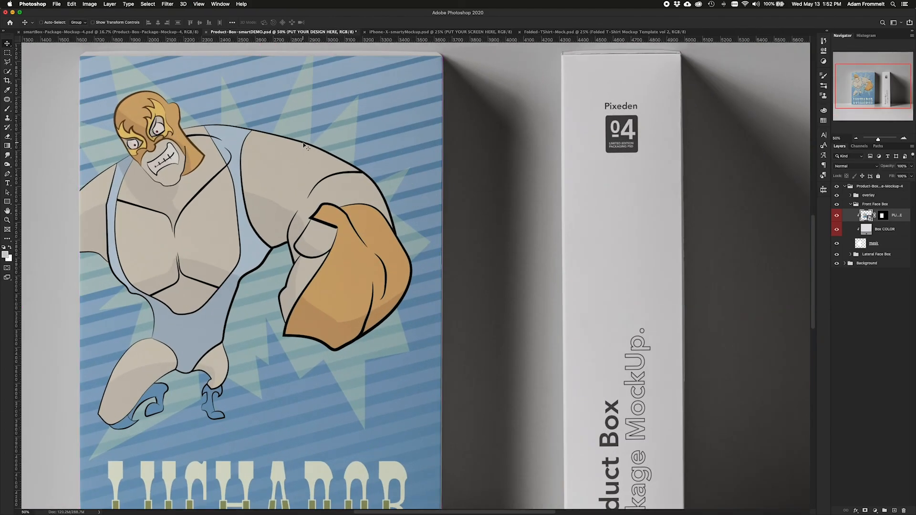
pyautogui.moveTo(301, 143); pyautogui.dragTo(447, 243)
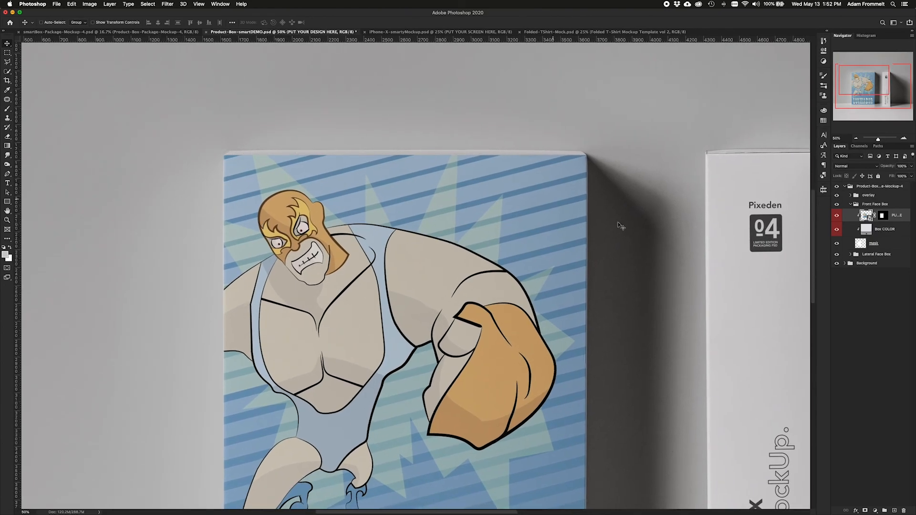
pyautogui.click(886, 229)
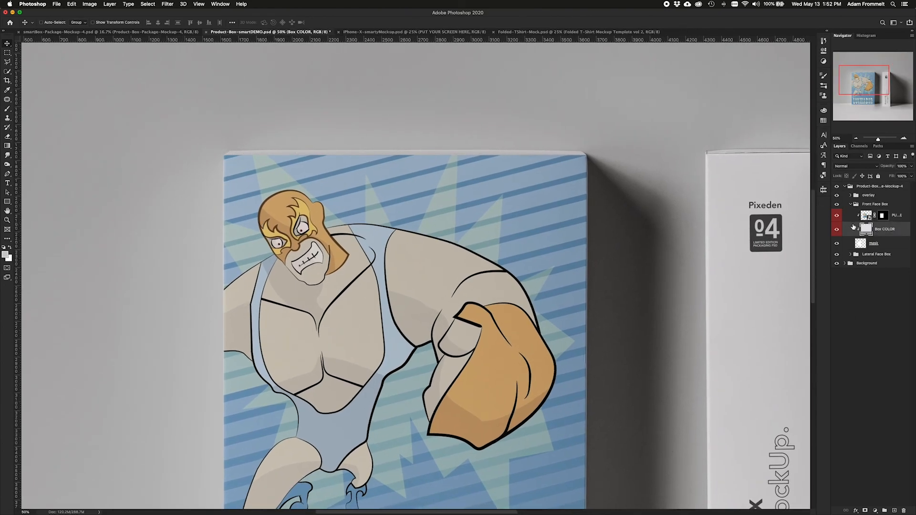
pyautogui.doubleClick(865, 229)
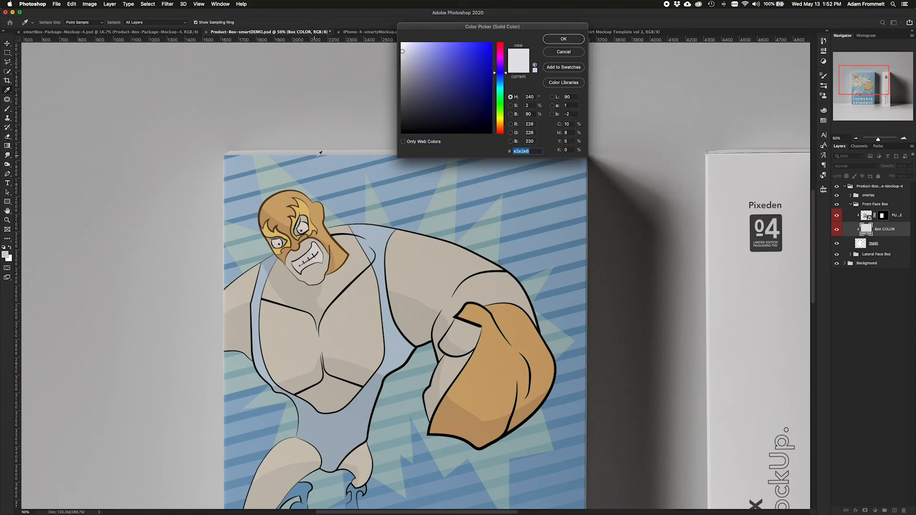
pyautogui.click(530, 205)
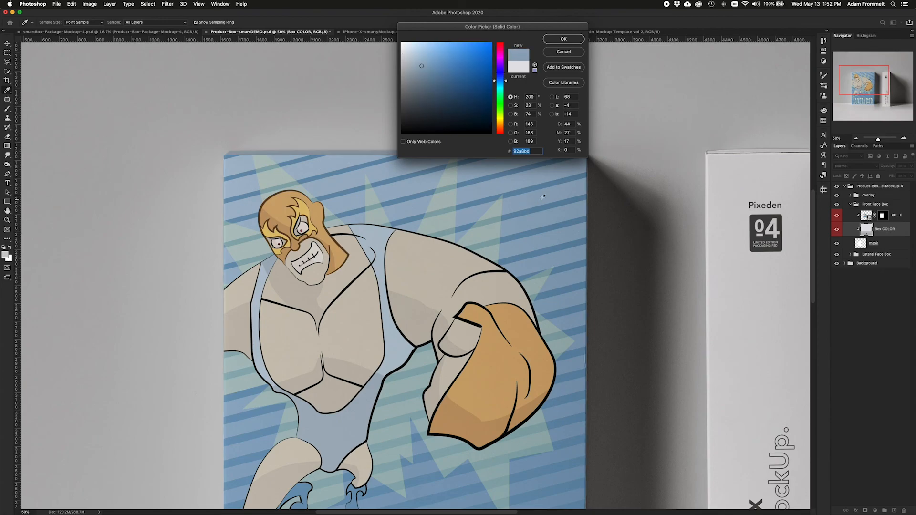
pyautogui.click(544, 221)
pyautogui.click(342, 164)
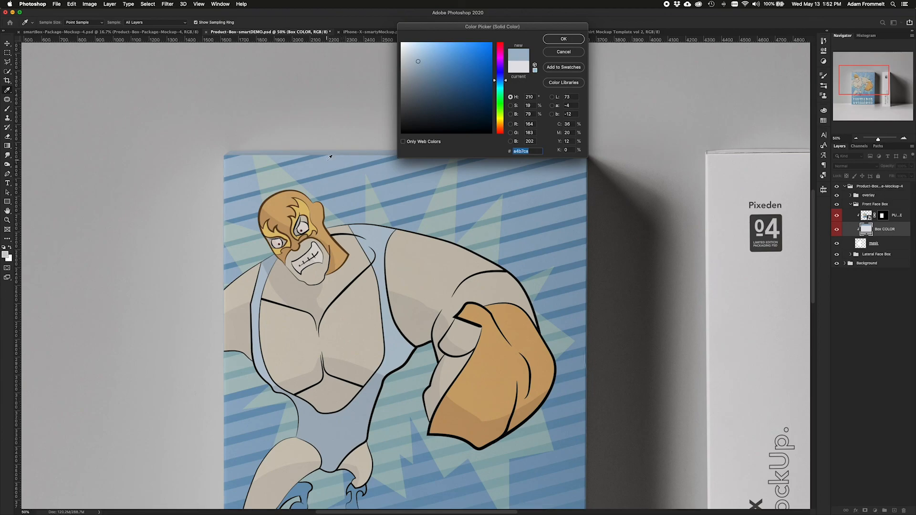
pyautogui.click(550, 222)
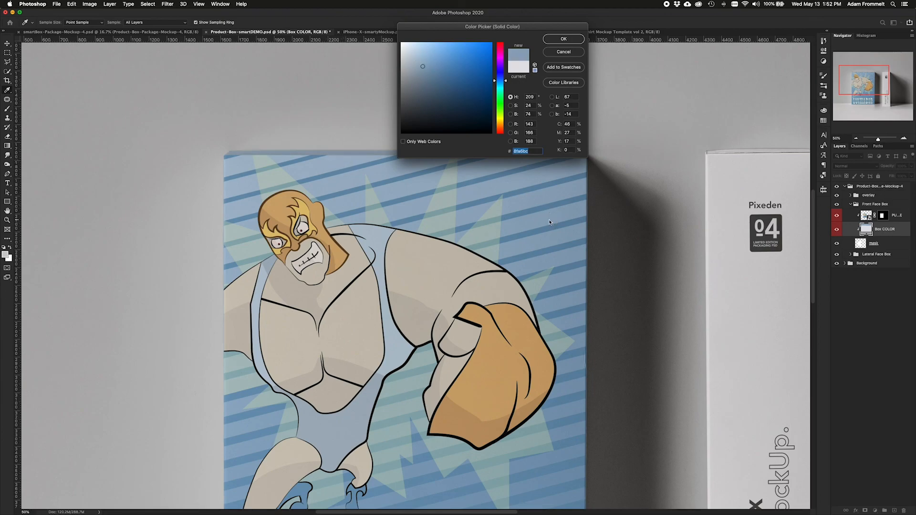
pyautogui.click(570, 39)
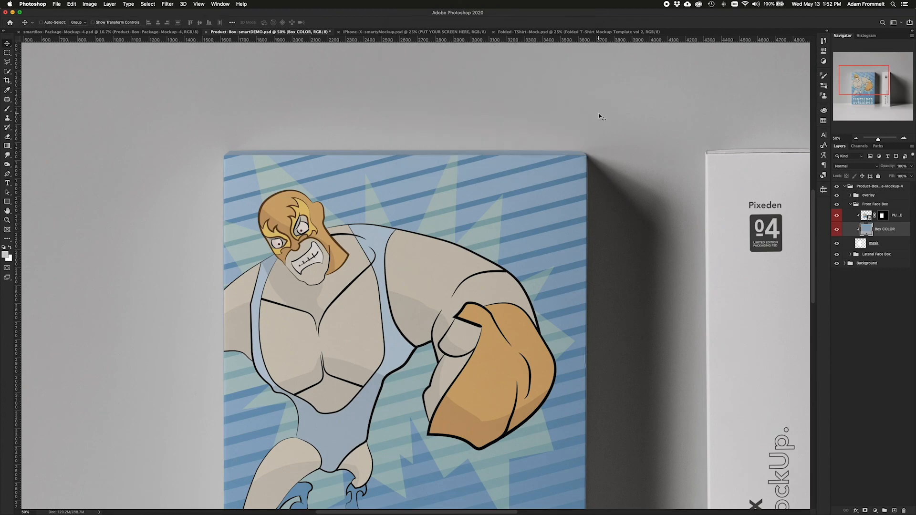
pyautogui.press('super+0')
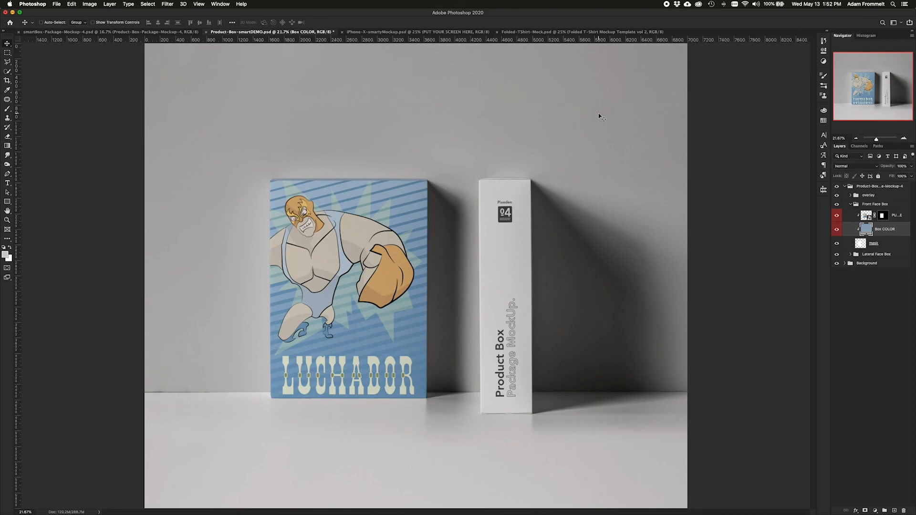
# Collapse the Front Face Box layer group and expand the Lateral Face Box group.
pyautogui.click(851, 204)
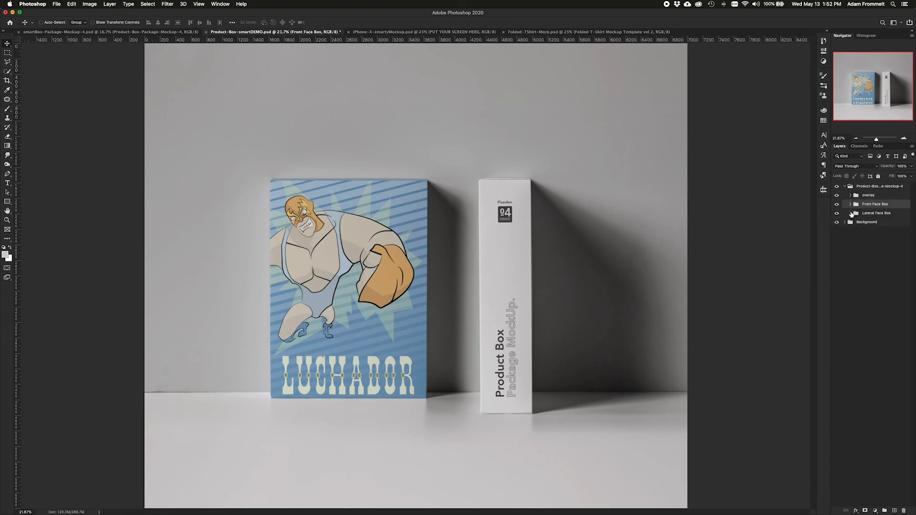
pyautogui.click(851, 214)
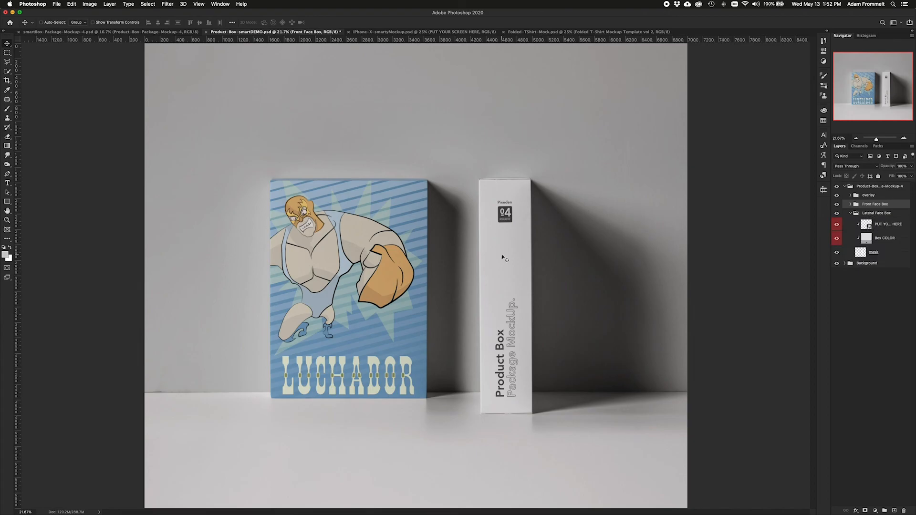